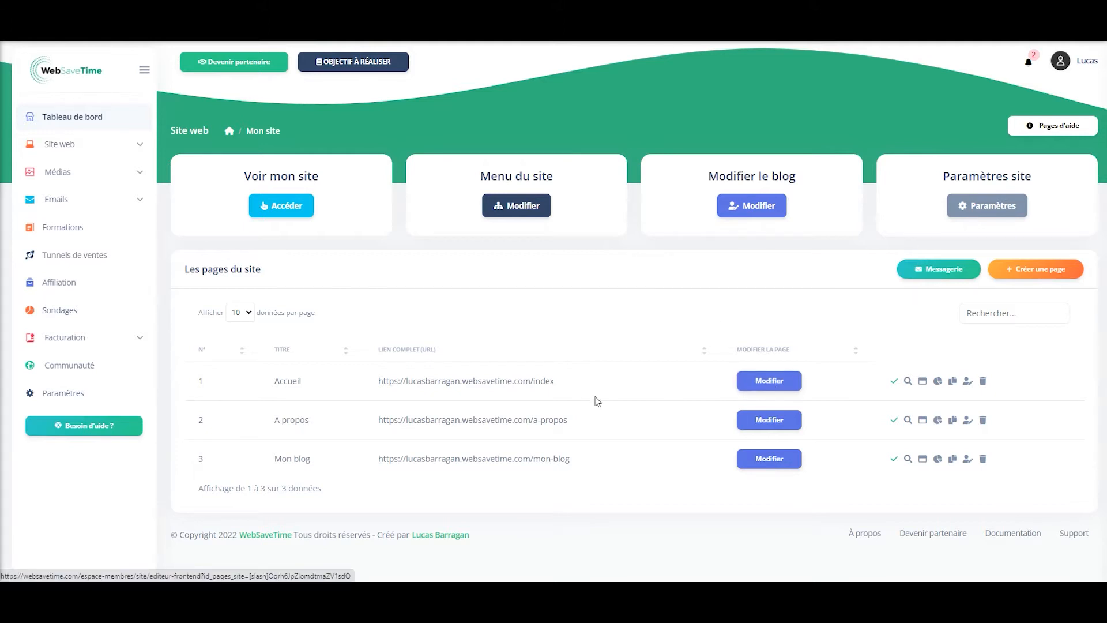
Open a site page in the page editor, view the list of the site's pages and close it
left_click(683, 382)
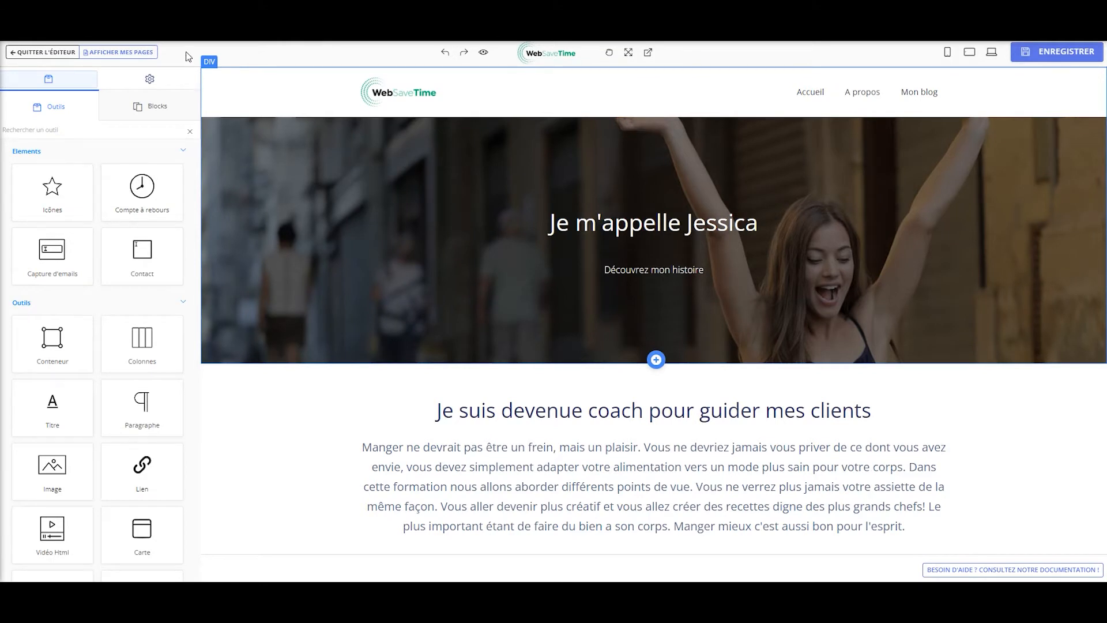
left_click(122, 53)
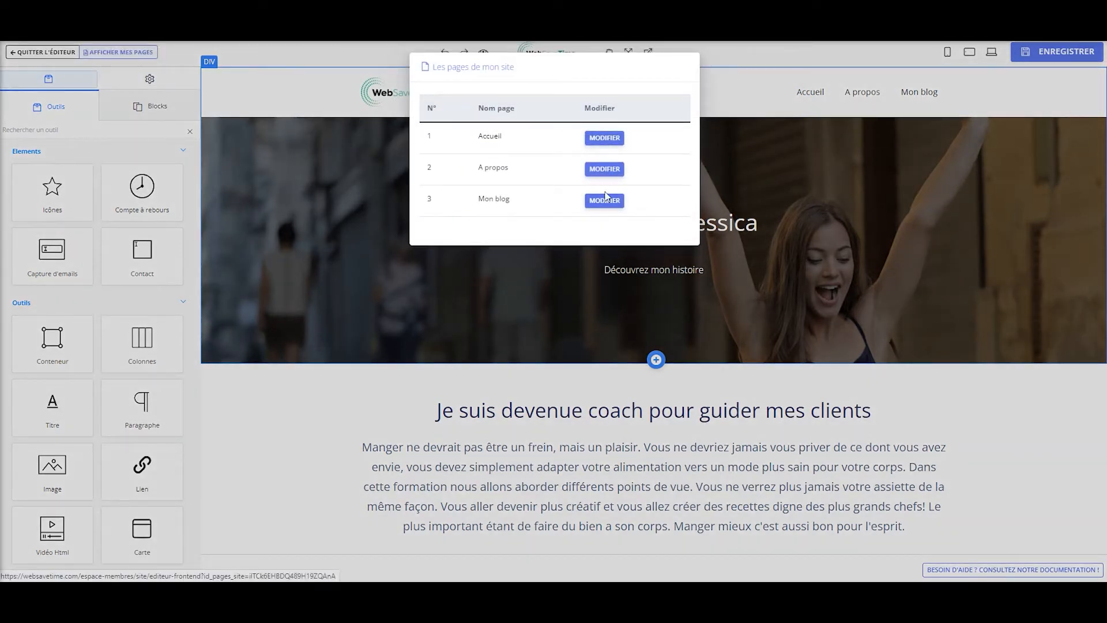
left_click(257, 51)
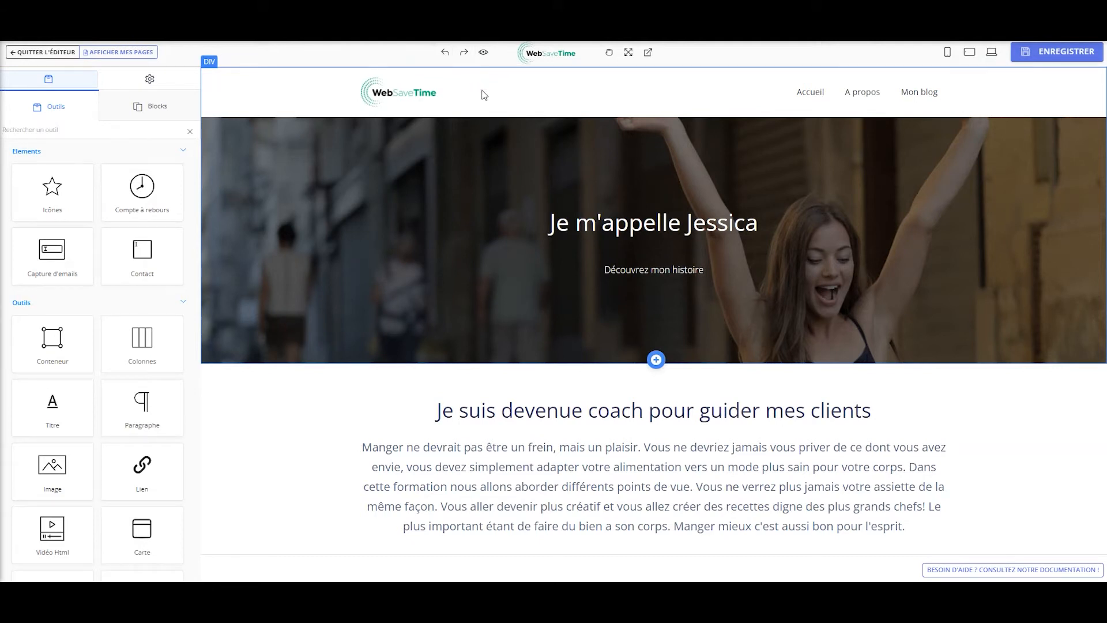
Preview the page without the editing panels and check its mobile, tablet and desktop layouts
left_click(483, 53)
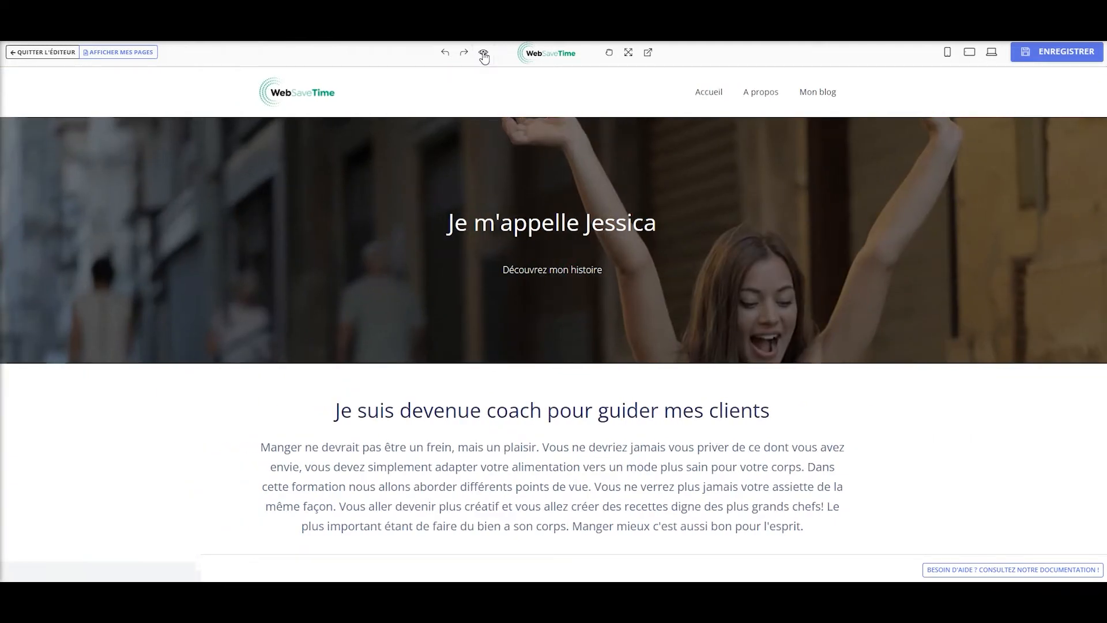
left_click(483, 53)
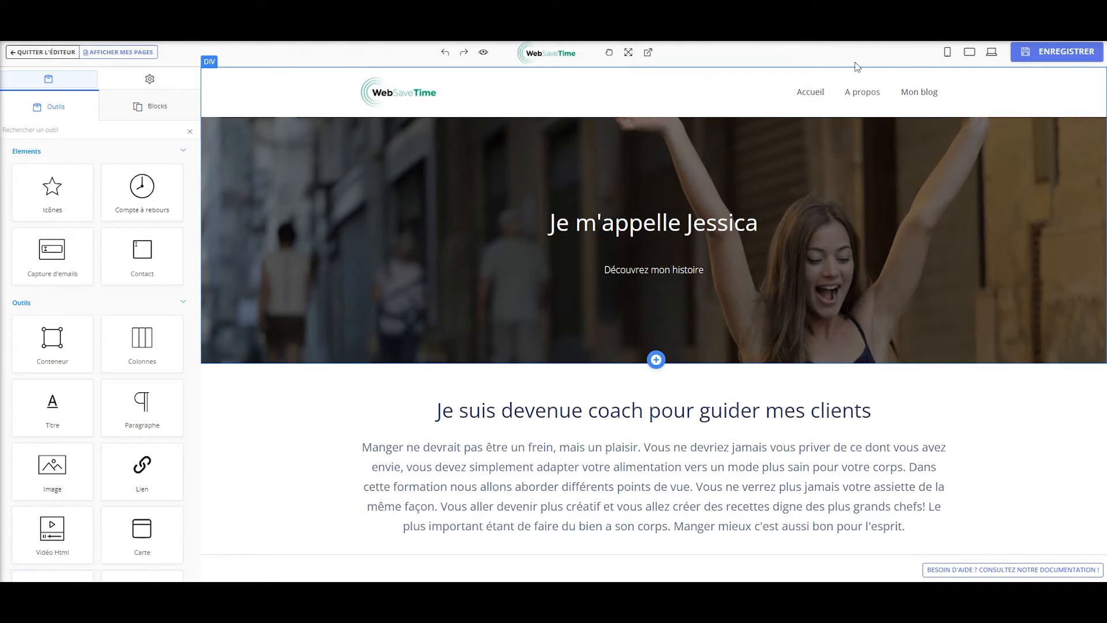
left_click(947, 53)
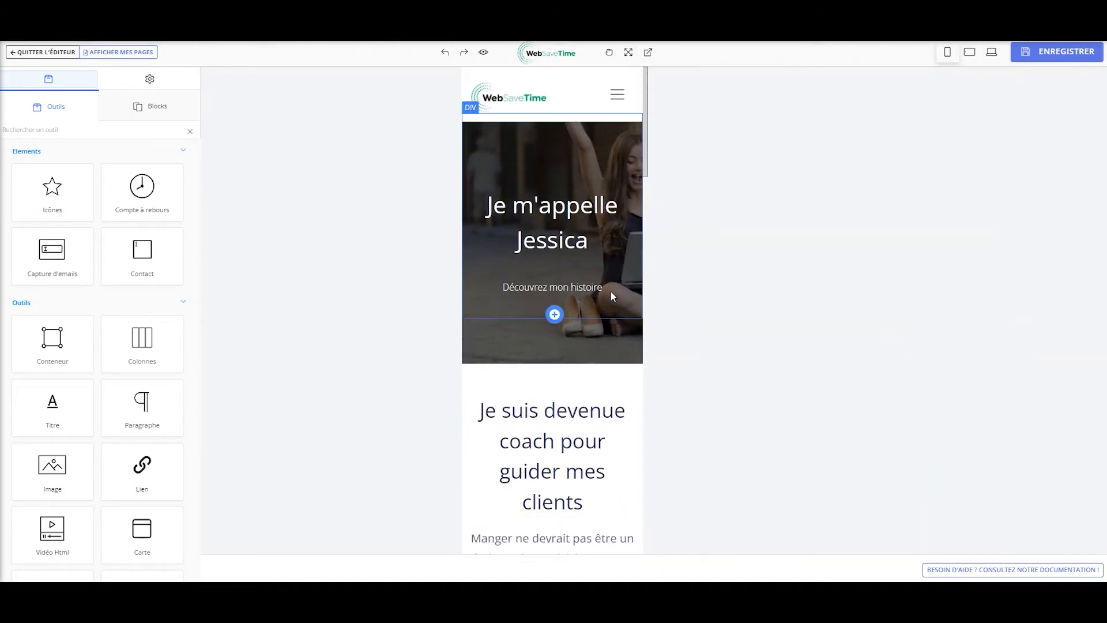
left_click(971, 54)
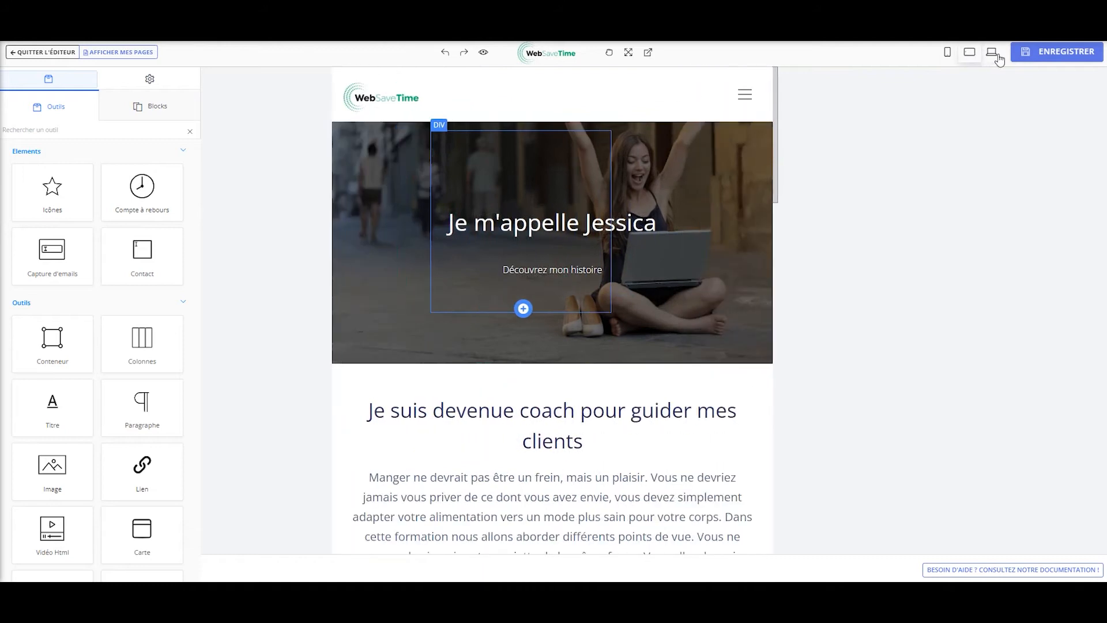
left_click(991, 54)
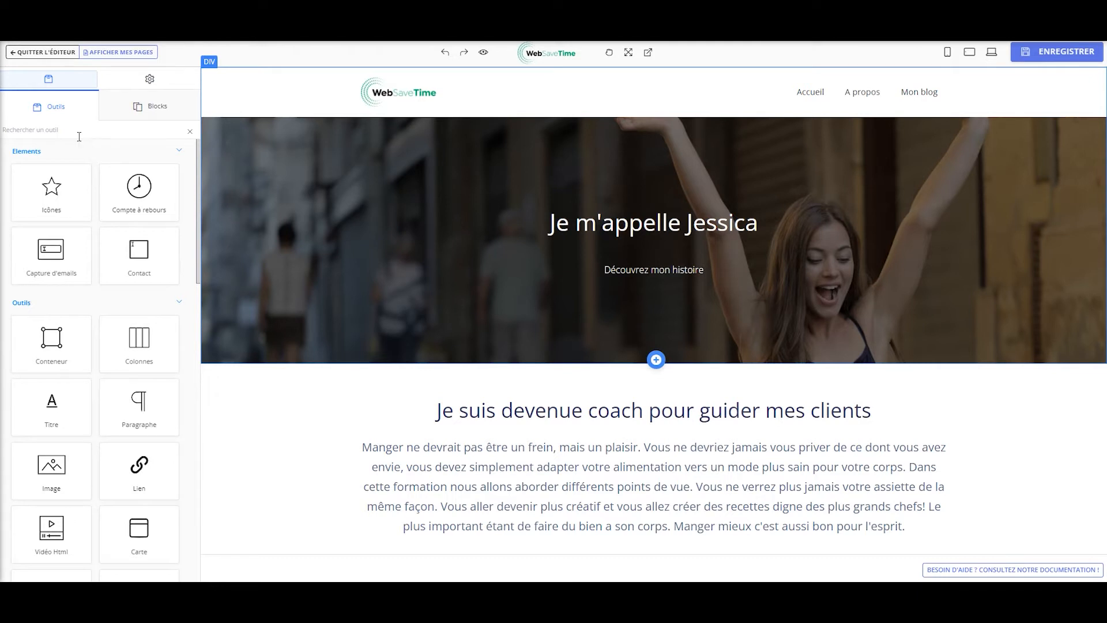
Look through the library of tools available for the page, including the Elements category
scroll(79, 225, "down", 5)
scroll(79, 230, "down", 5)
scroll(81, 230, "up", 10)
right_click(97, 190)
left_click(99, 172)
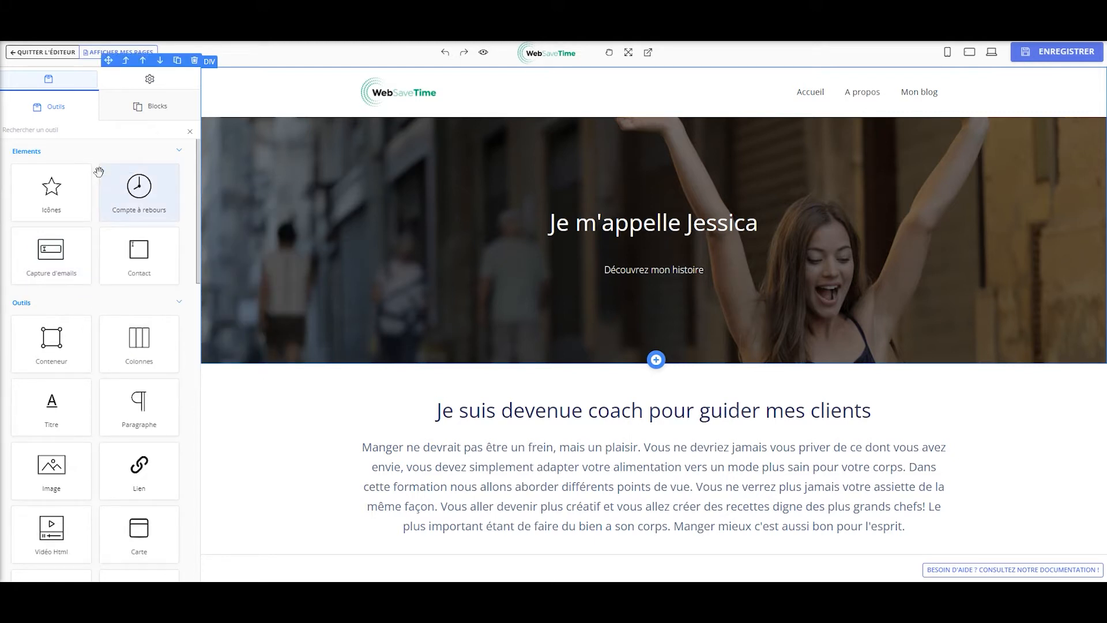
left_click(112, 151)
left_click(112, 151)
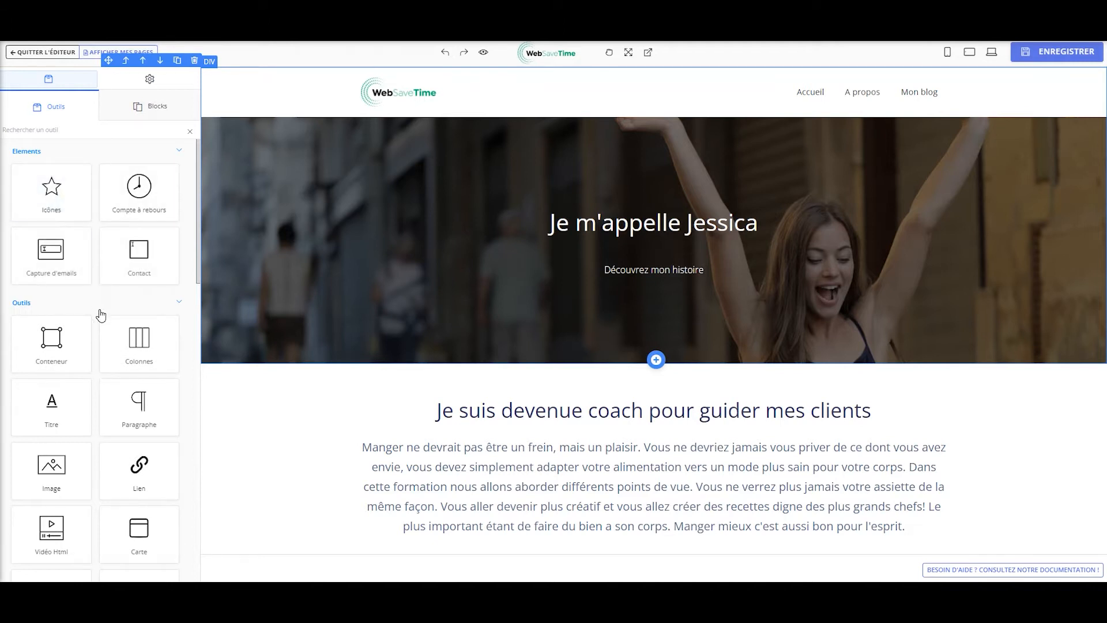
View the properties of the "Je suis devenue coach" section, and examine the component list from Outils through Widgets
left_click(319, 473)
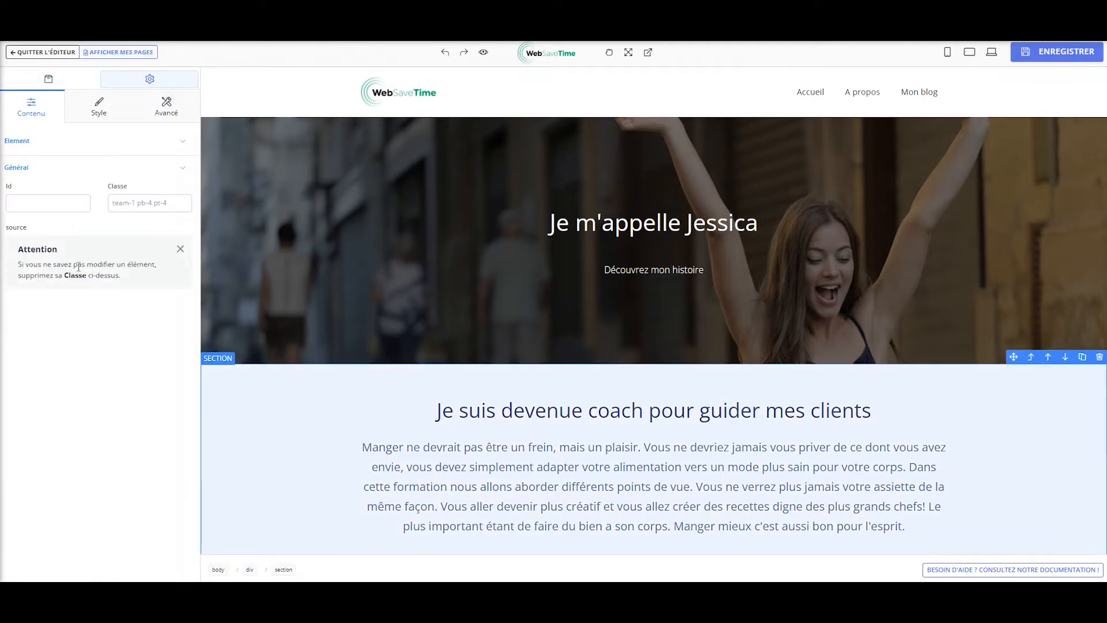
left_click(53, 85)
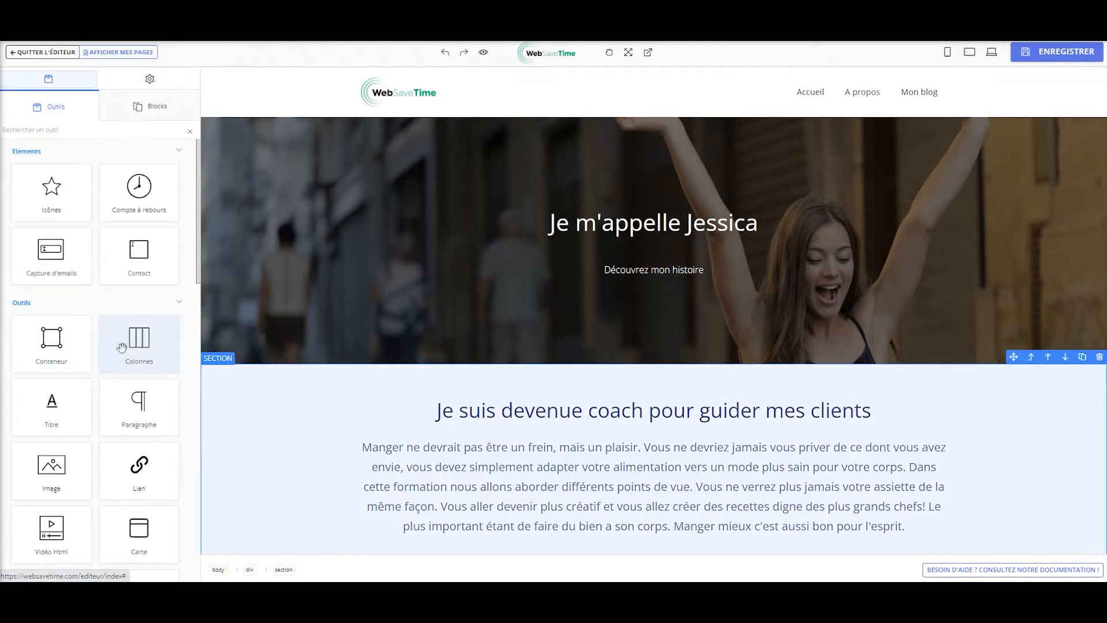
scroll(105, 372, "down", 2)
scroll(104, 378, "down", 2)
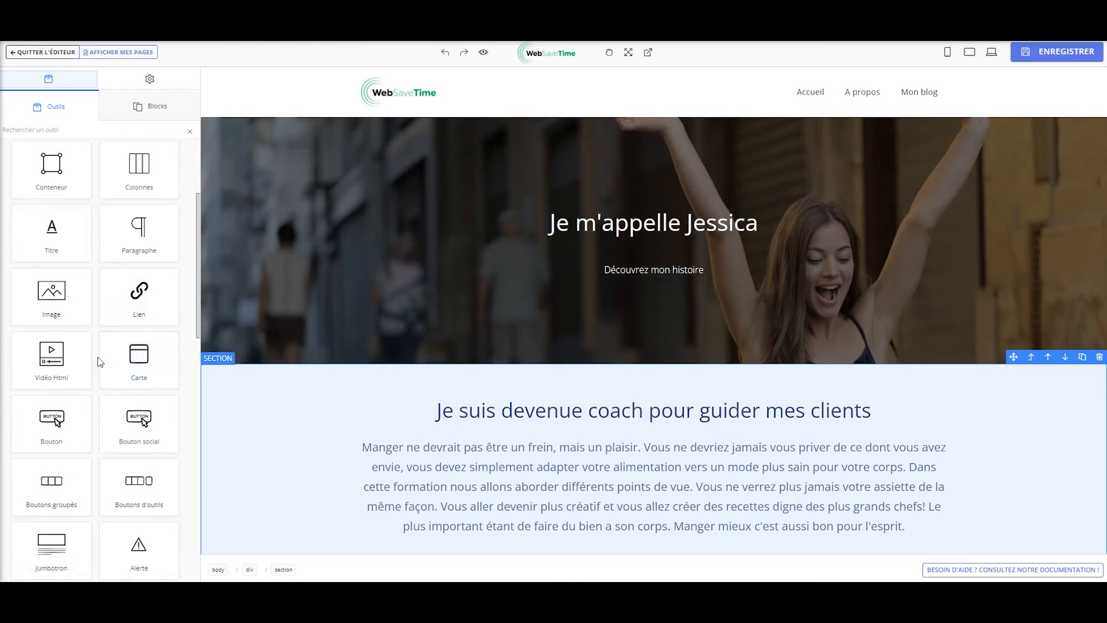
scroll(100, 362, "down", 3)
scroll(101, 361, "down", 1)
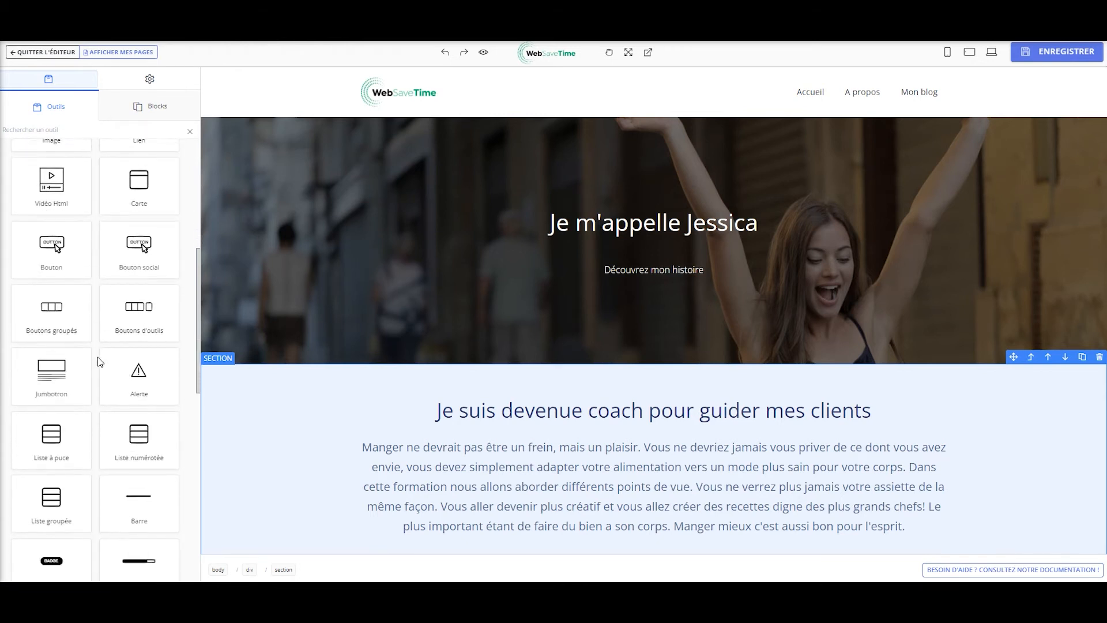
scroll(101, 362, "down", 5)
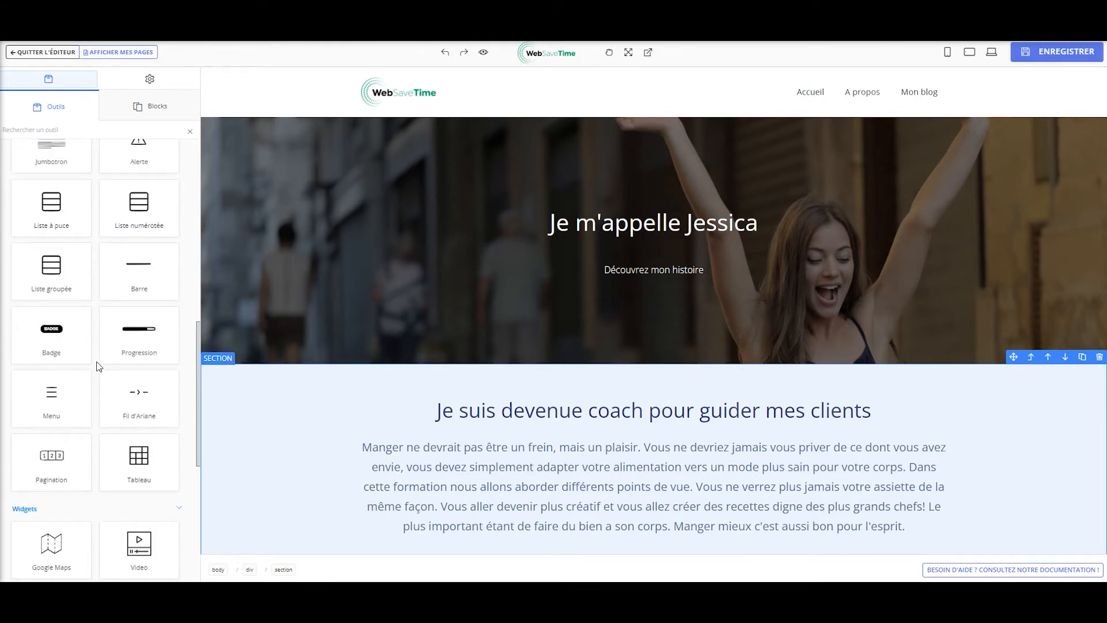
scroll(98, 366, "down", 2)
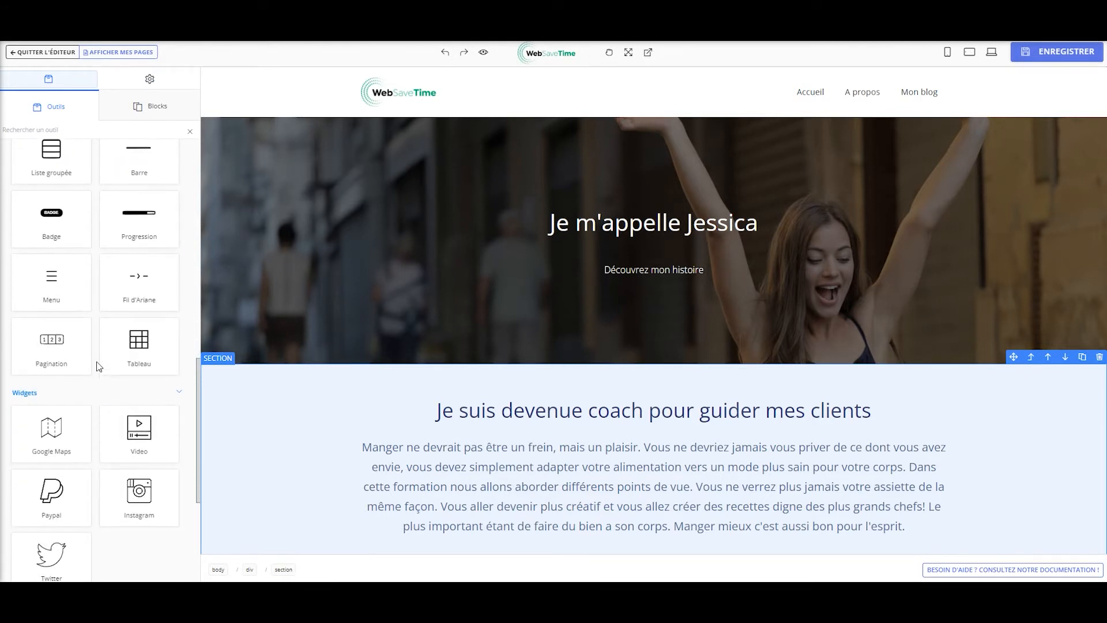
scroll(98, 366, "down", 1)
scroll(97, 365, "up", 10)
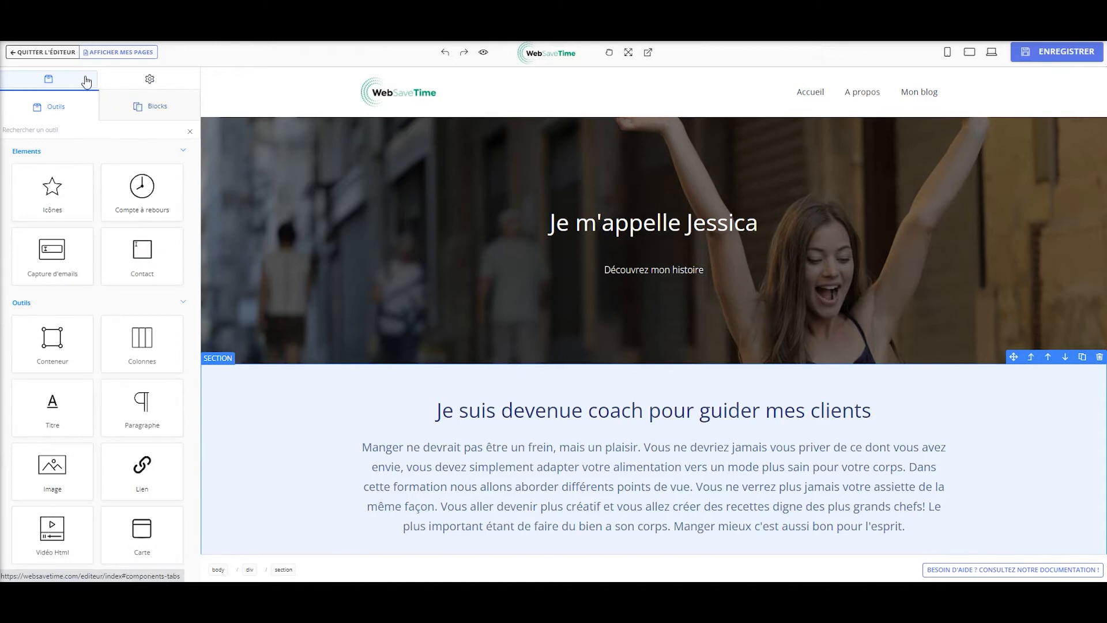
Browse the ready-made blocks and try to place the "Découvre ta passion" block on the page
left_click(142, 117)
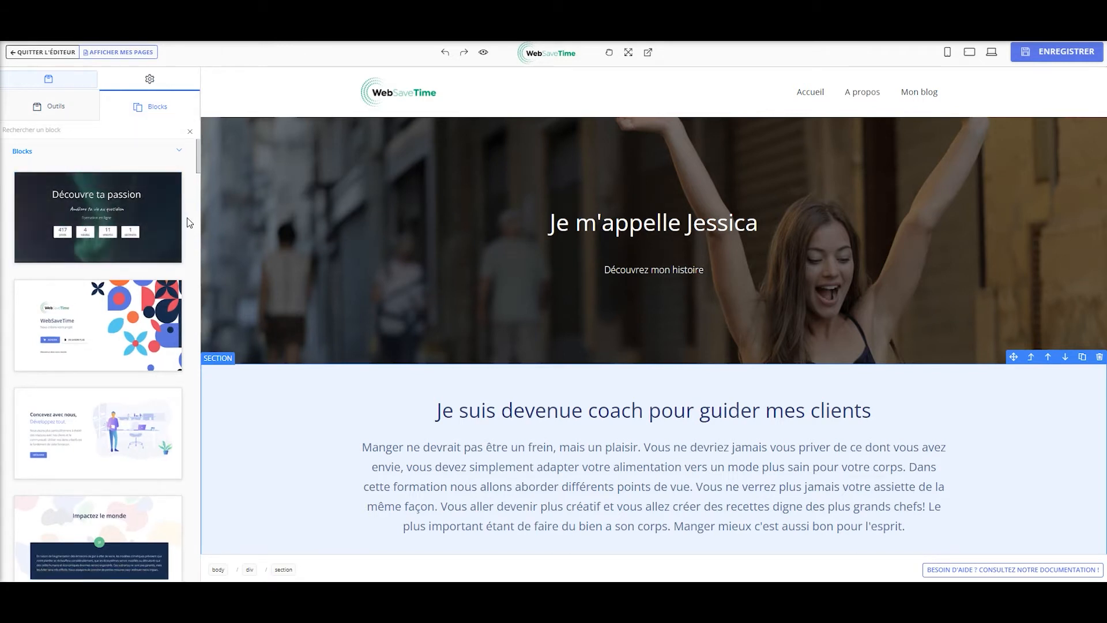
scroll(140, 296, "down", 4)
scroll(140, 297, "down", 9)
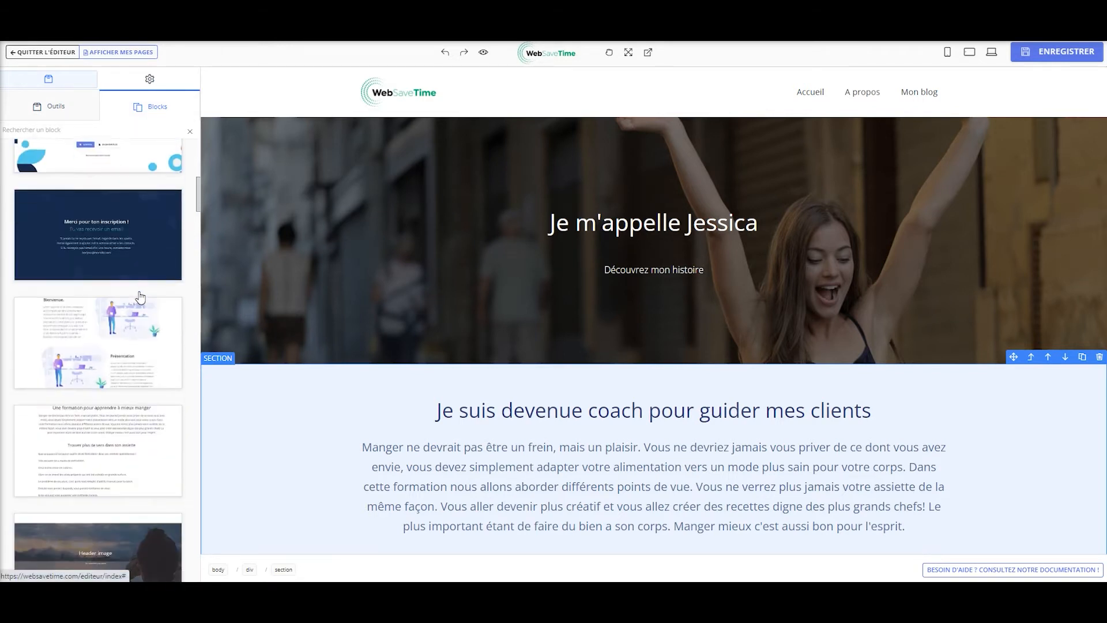
scroll(139, 289, "up", 6)
scroll(138, 295, "up", 7)
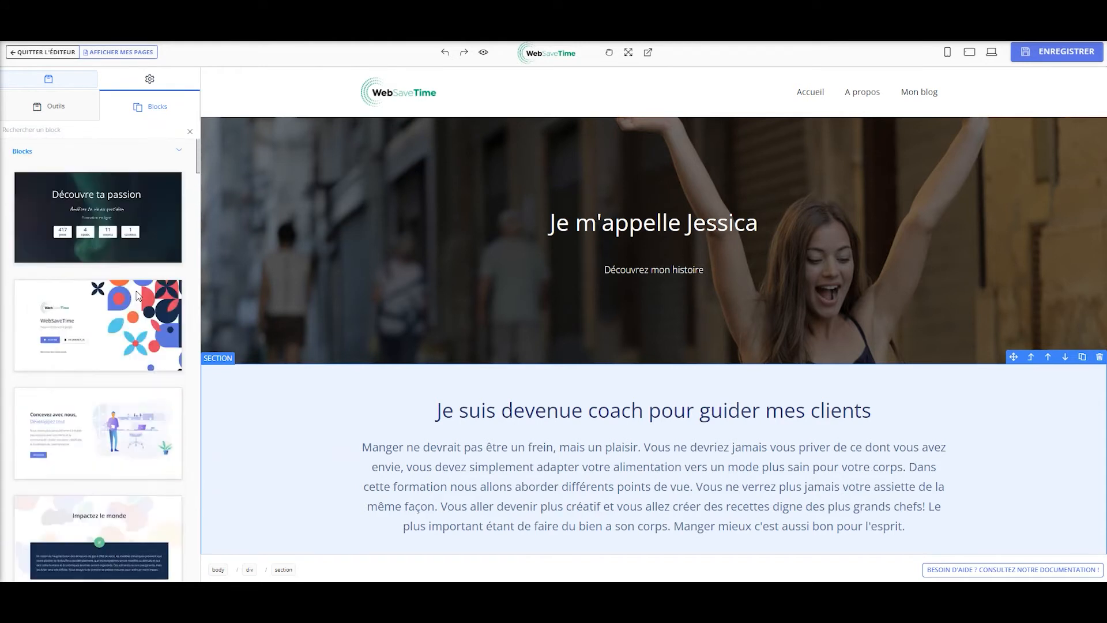
left_click_drag(152, 238, 480, 336)
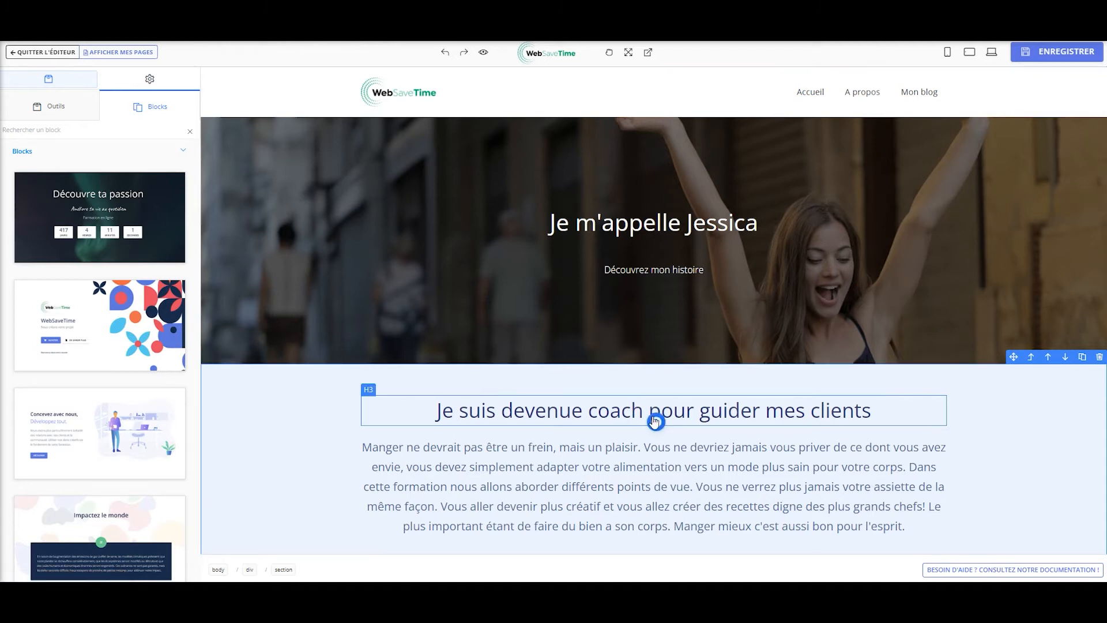
left_click(395, 323)
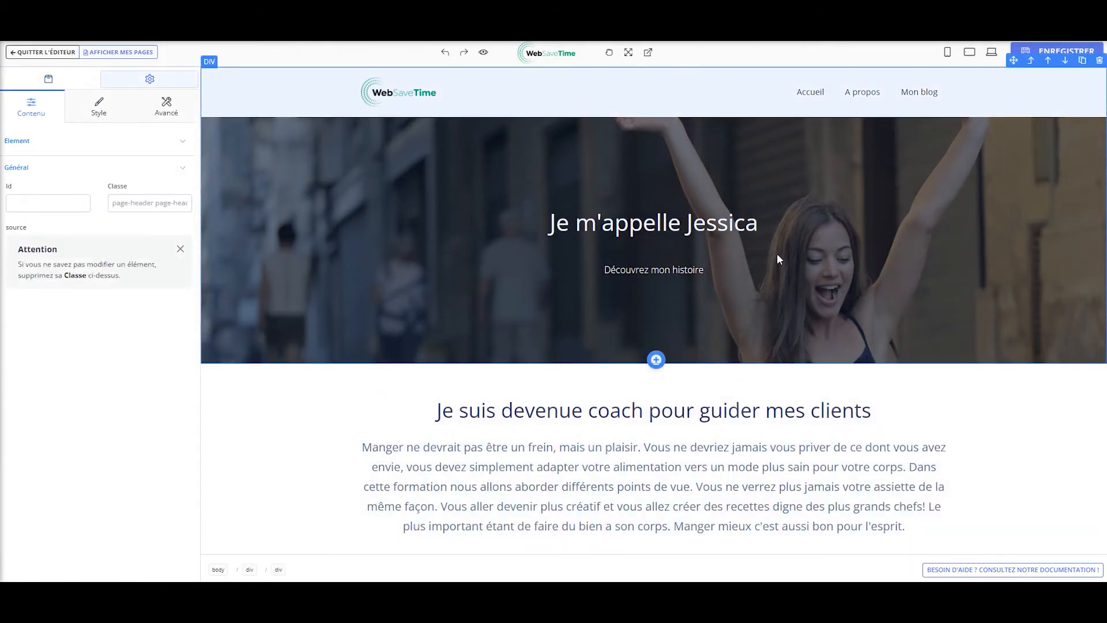
Insert the "Remerciement sur page entière" block after the "Je suis devenue coach pour guider mes clients" section
scroll(575, 307, "down", 2)
left_click(251, 305)
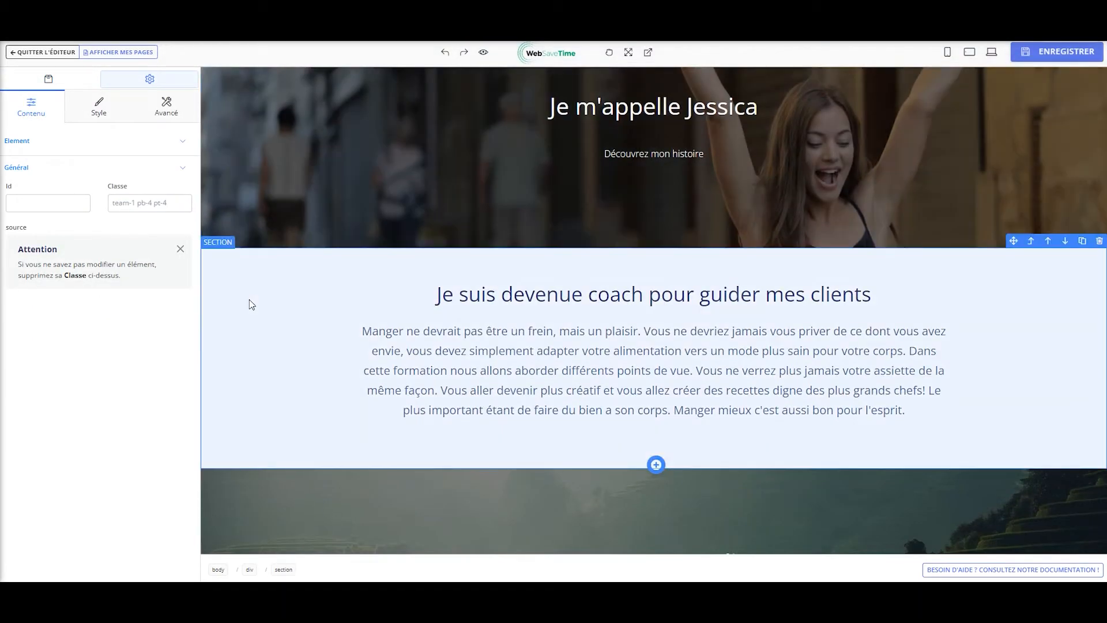
left_click(656, 464)
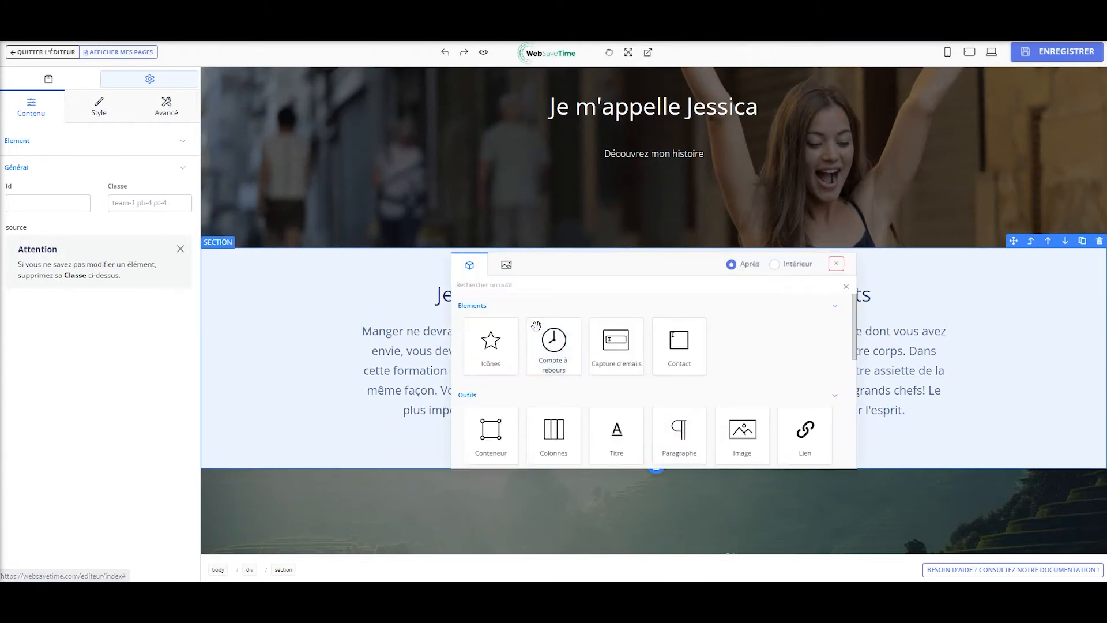
scroll(526, 342, "down", 3)
scroll(526, 342, "up", 3)
left_click(506, 265)
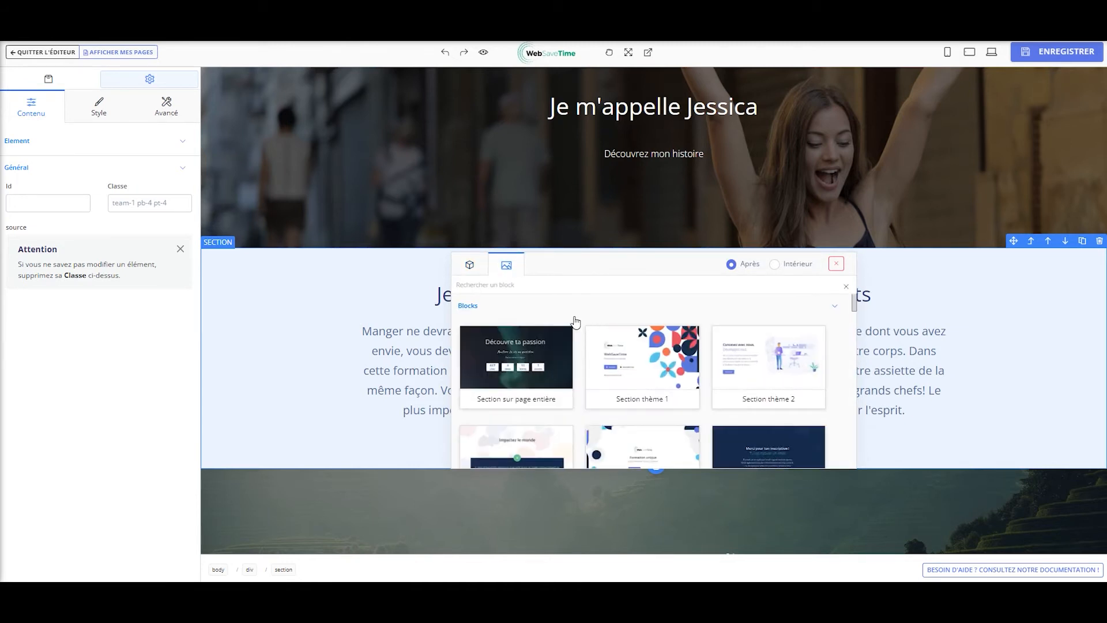
scroll(574, 323, "down", 2)
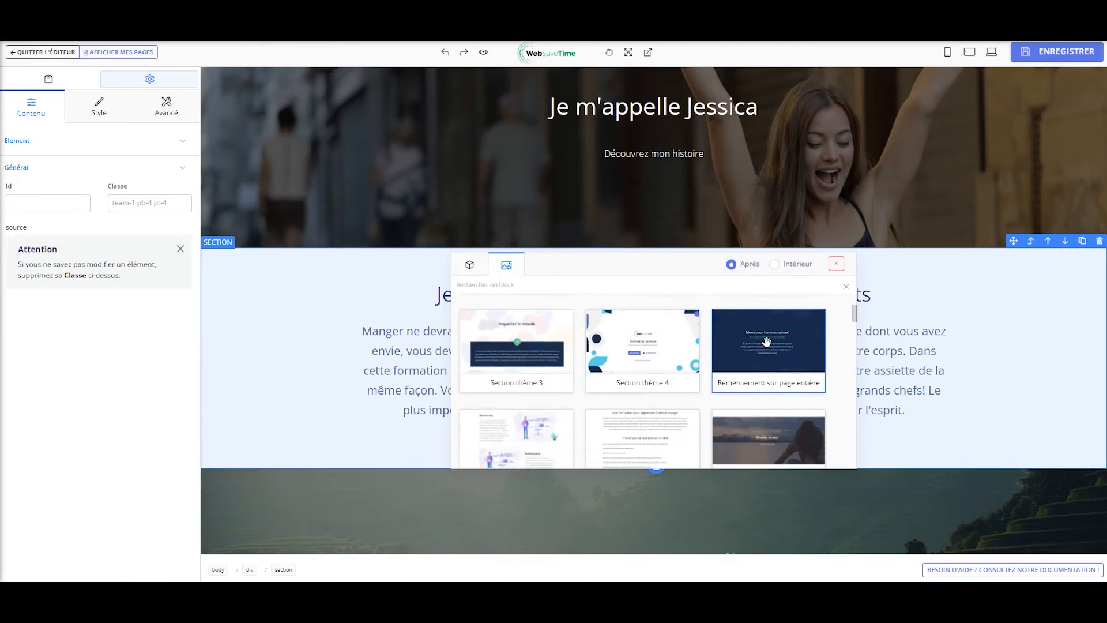
left_click(765, 341)
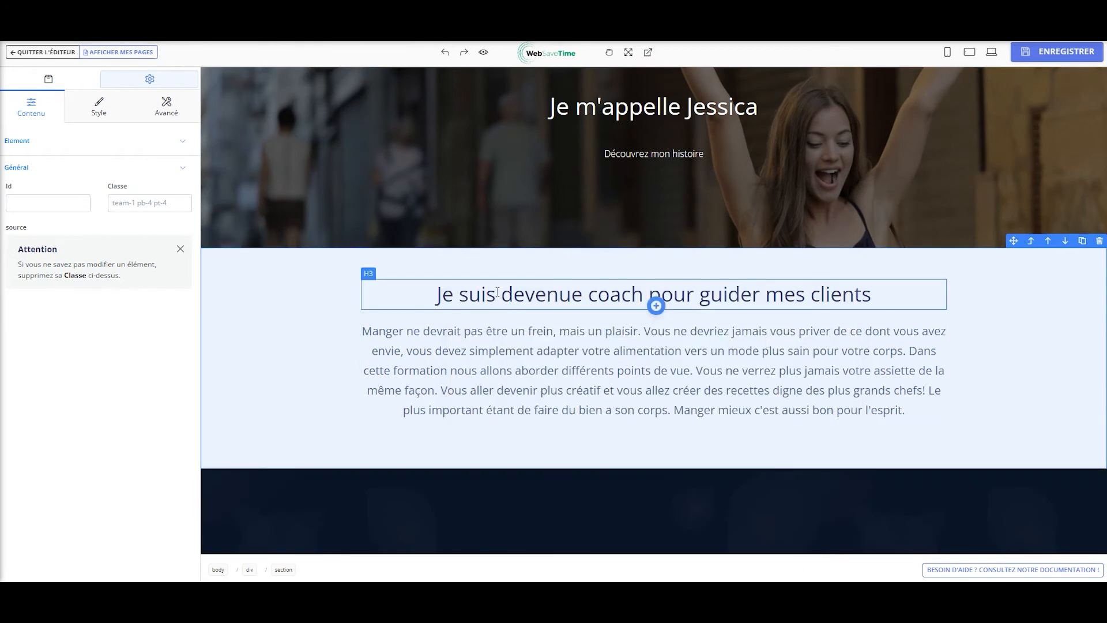
Check the inserted thank-you block and view the properties of its "Tu vas recevoir un email" subtitle
scroll(497, 292, "down", 6)
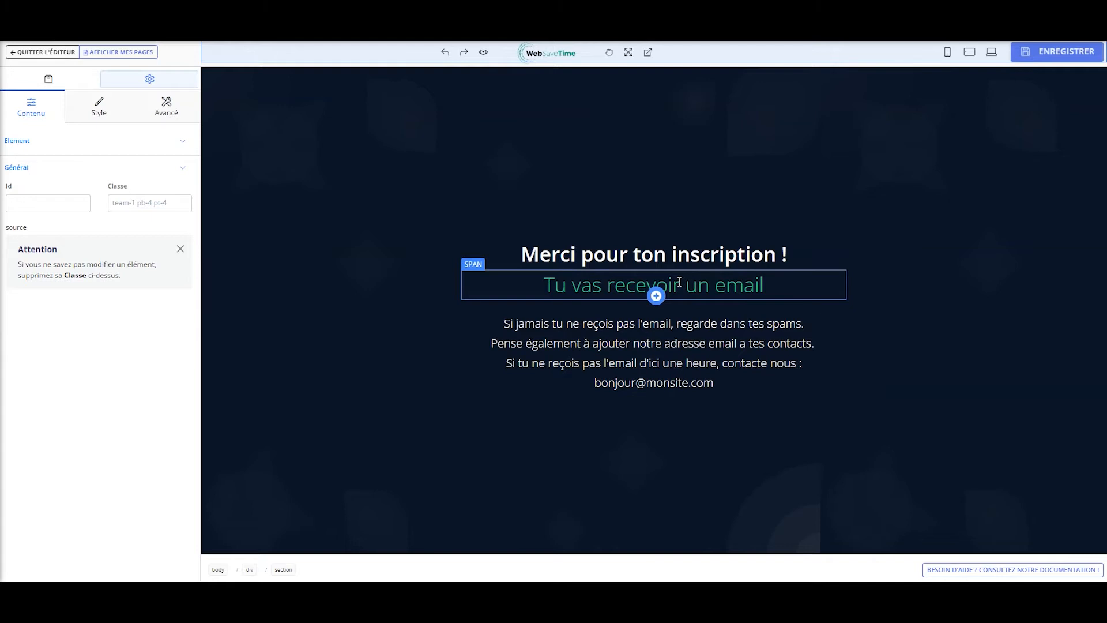
left_click(680, 281)
scroll(516, 267, "up", 8)
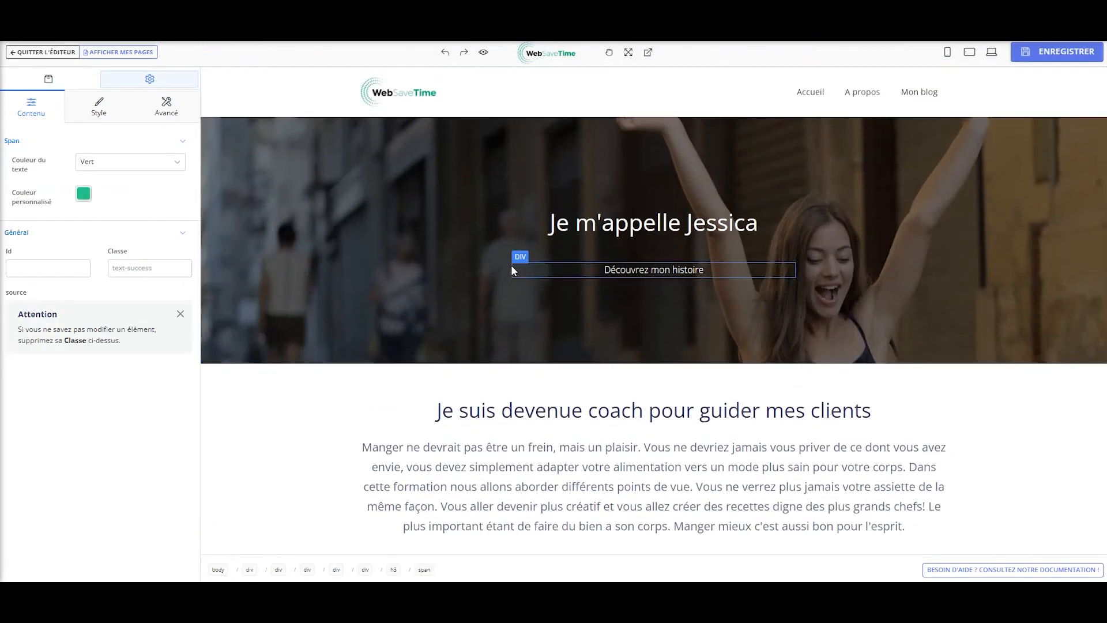
Examine the catalogue of ready-made blocks, from the theme sections through the team, pricing and page-layout blocks
left_click(60, 85)
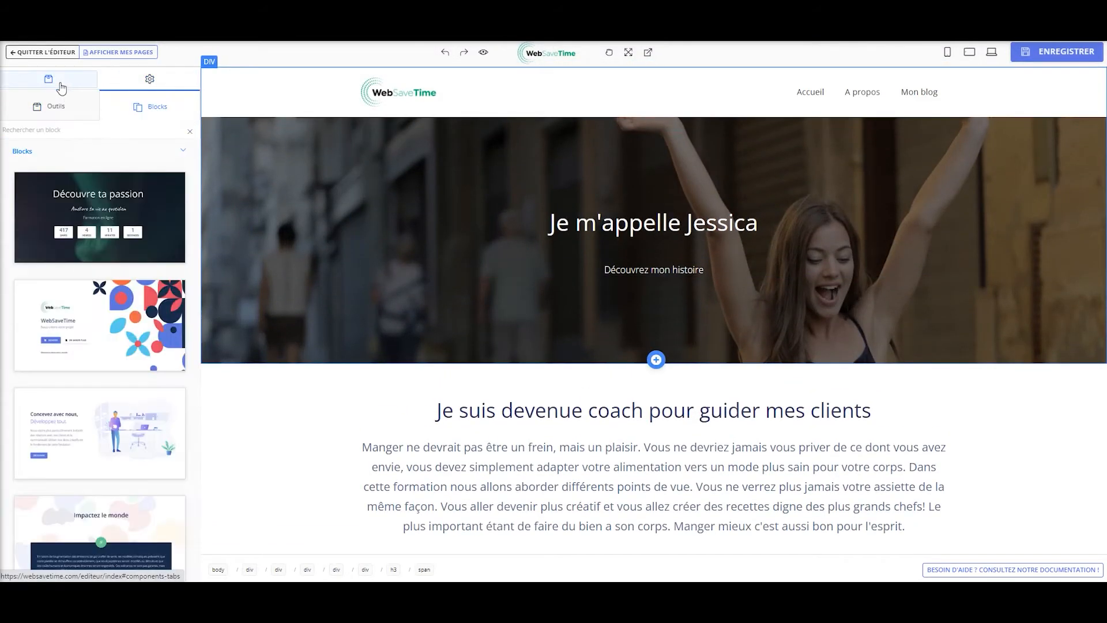
scroll(89, 355, "down", 10)
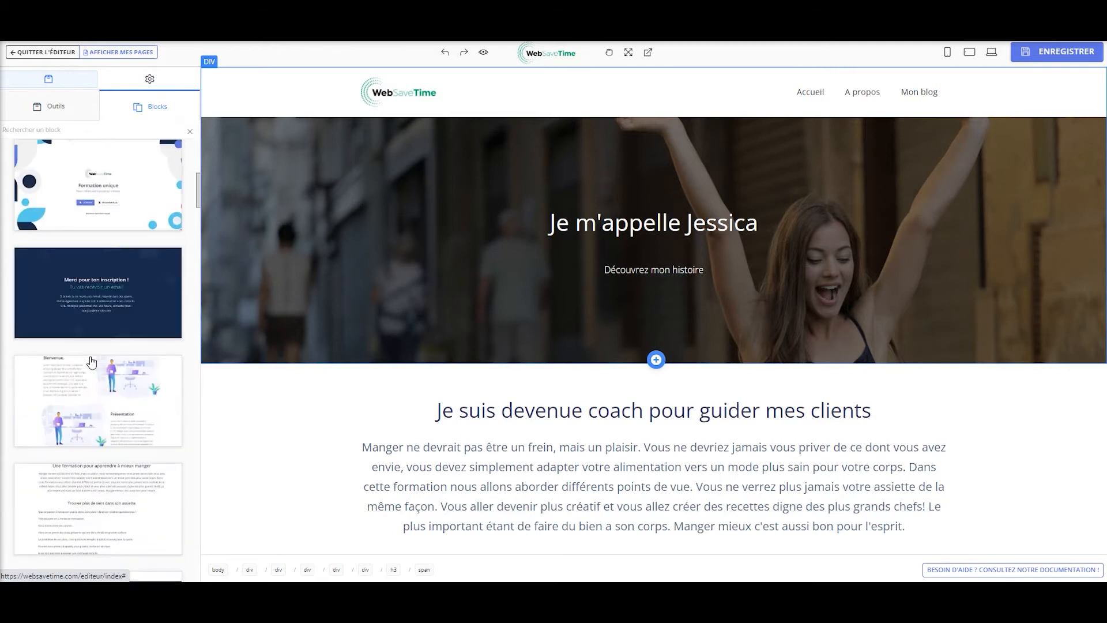
scroll(89, 354, "down", 10)
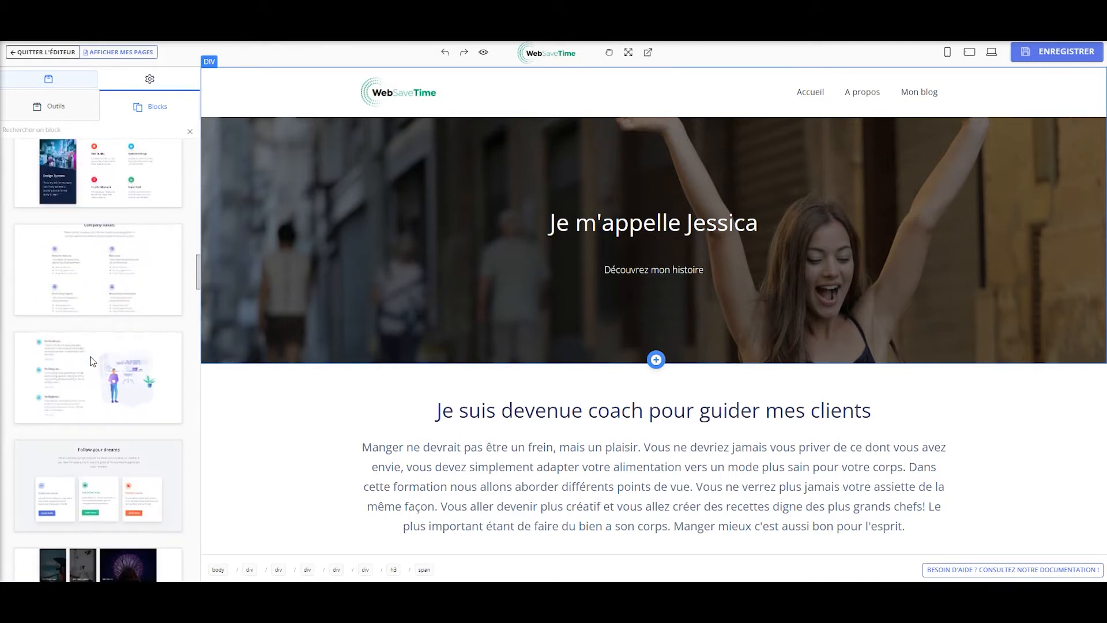
scroll(91, 360, "down", 10)
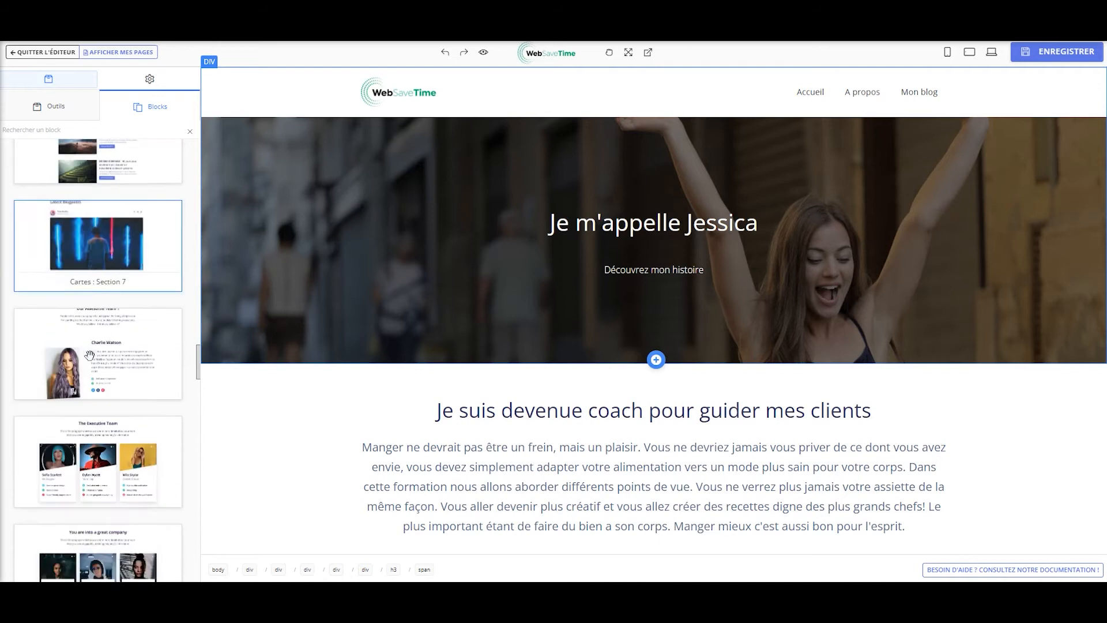
scroll(89, 355, "down", 10)
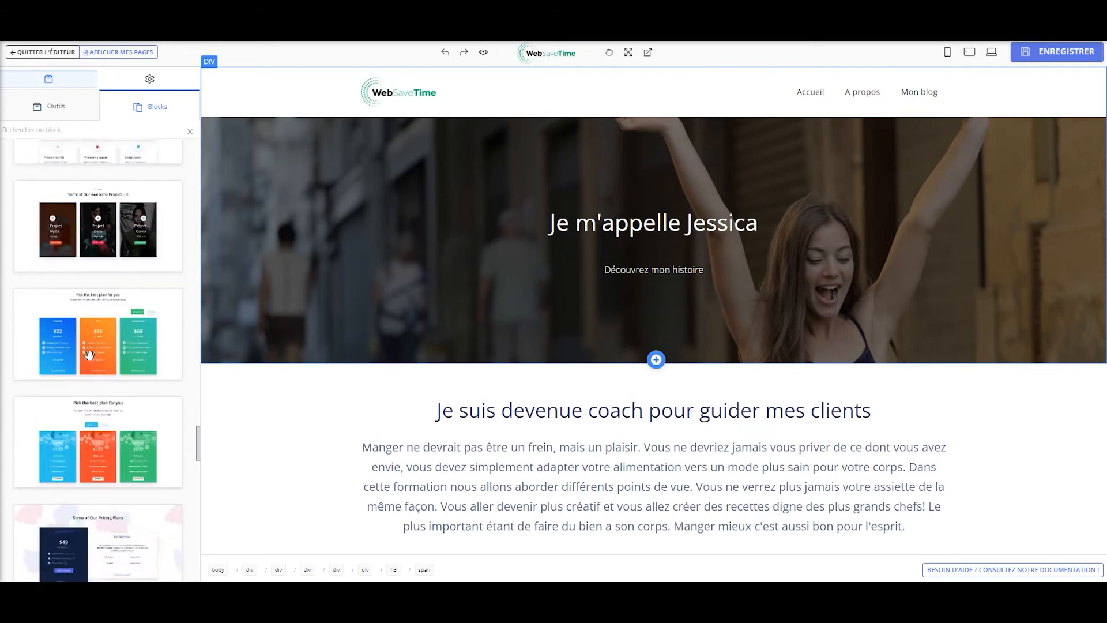
scroll(89, 355, "down", 10)
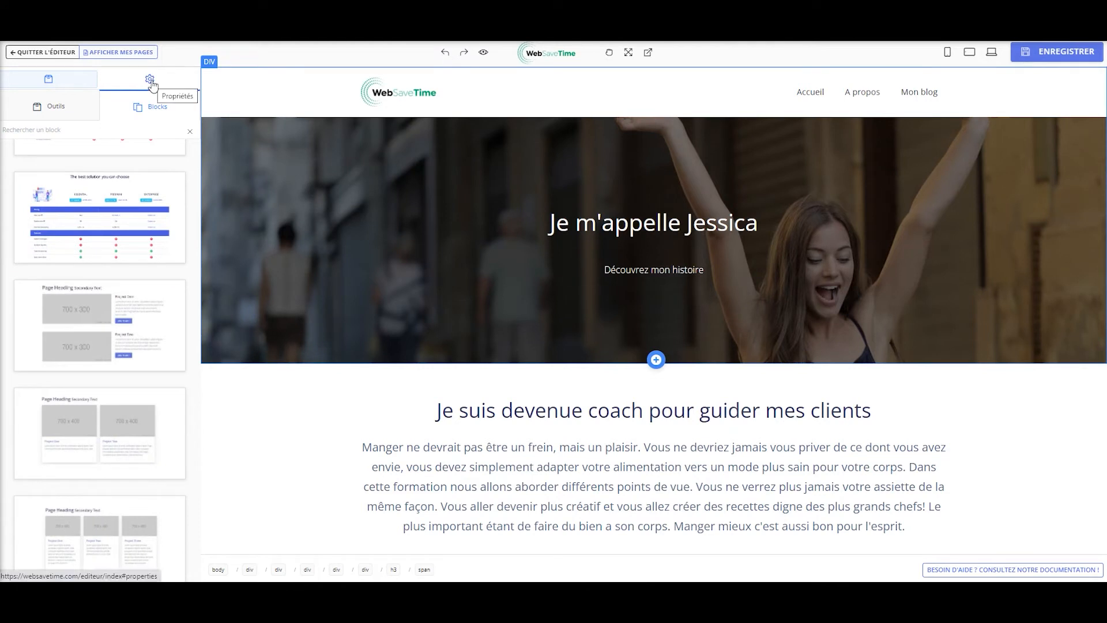
Show the page tools, find the inserted thank-you block and select its "Merci pour ton inscription !" title to view its properties
left_click(78, 107)
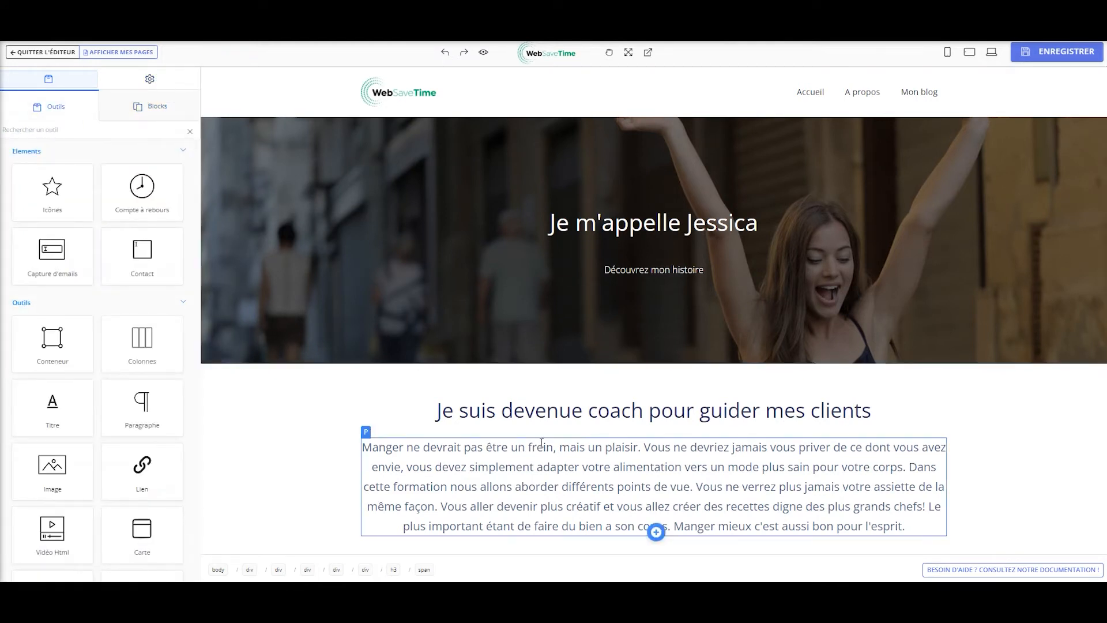
scroll(548, 450, "down", 10)
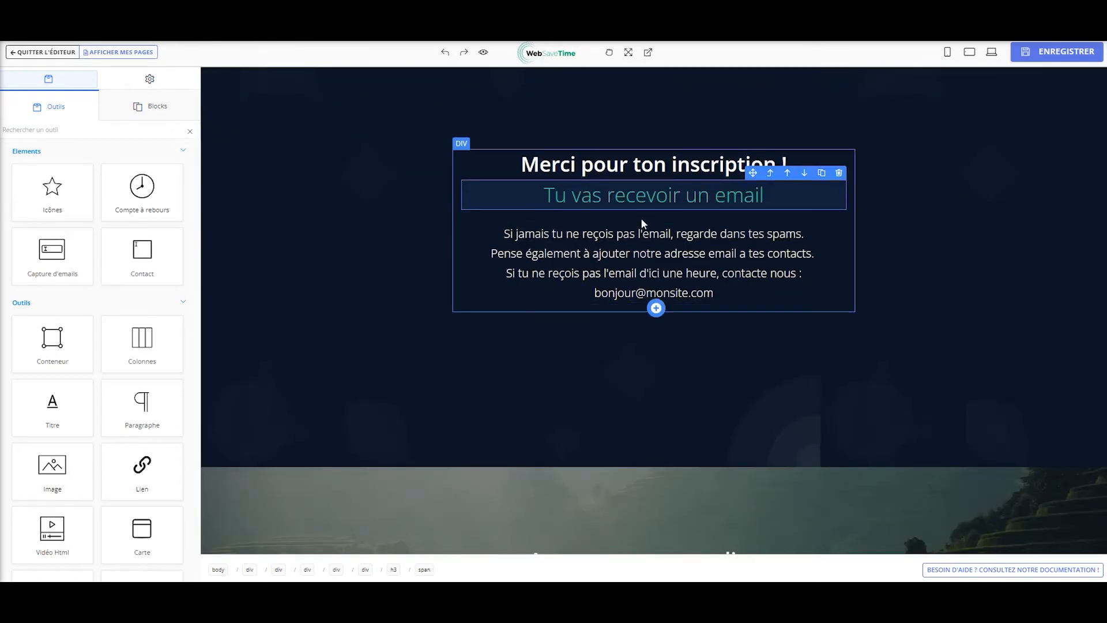
scroll(631, 227, "up", 1)
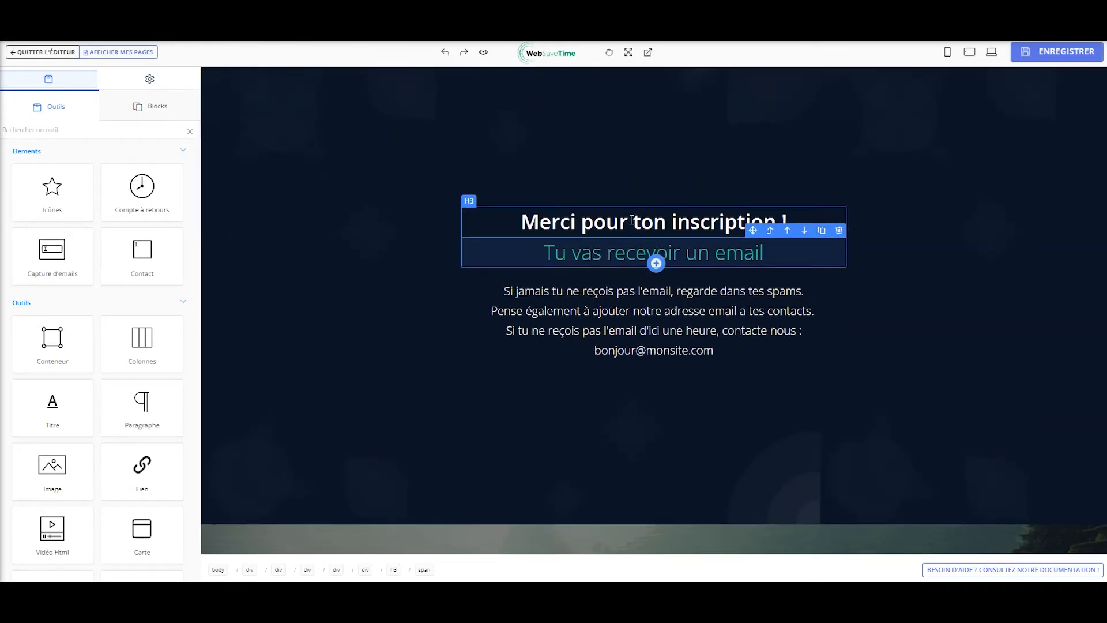
left_click(632, 219)
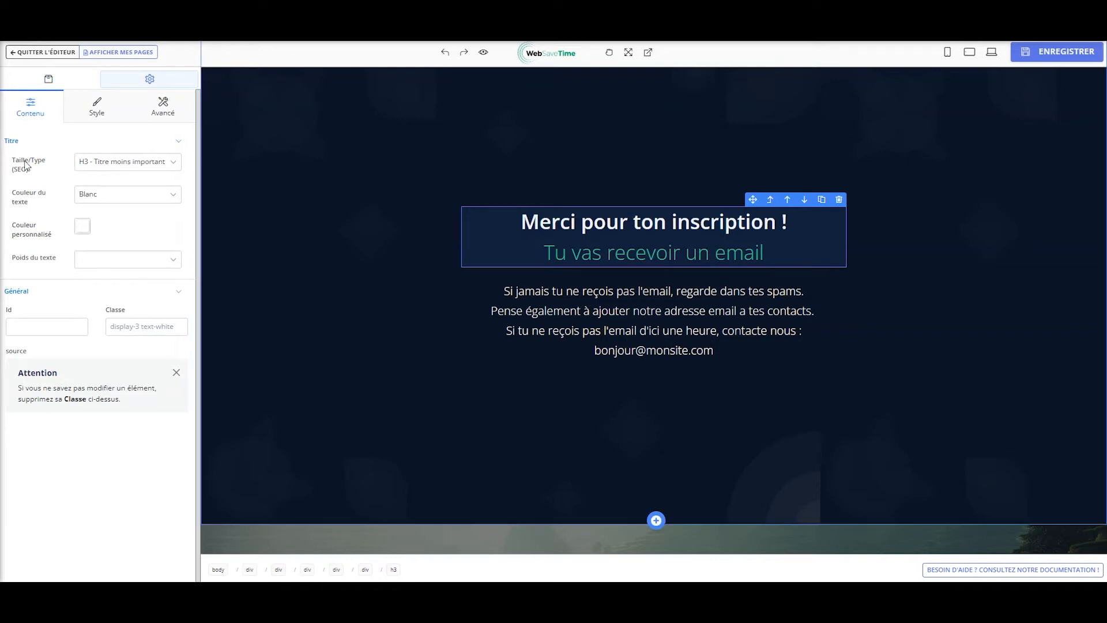
Try the H2 and H1 heading levels on the thank-you title, then restore H3
left_click(171, 166)
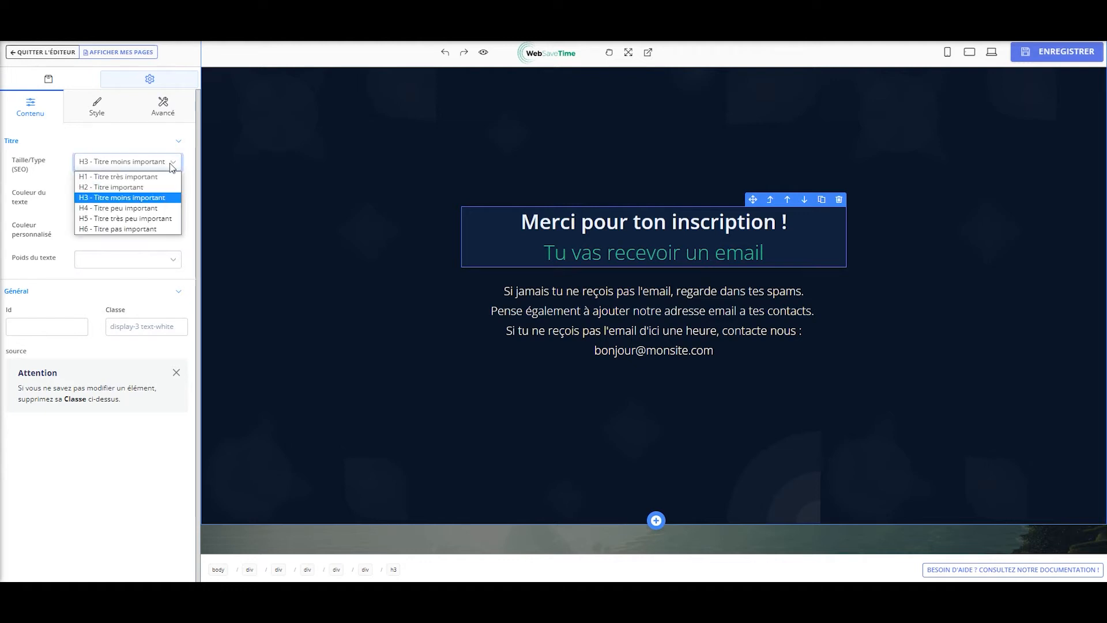
left_click(173, 173)
left_click(170, 163)
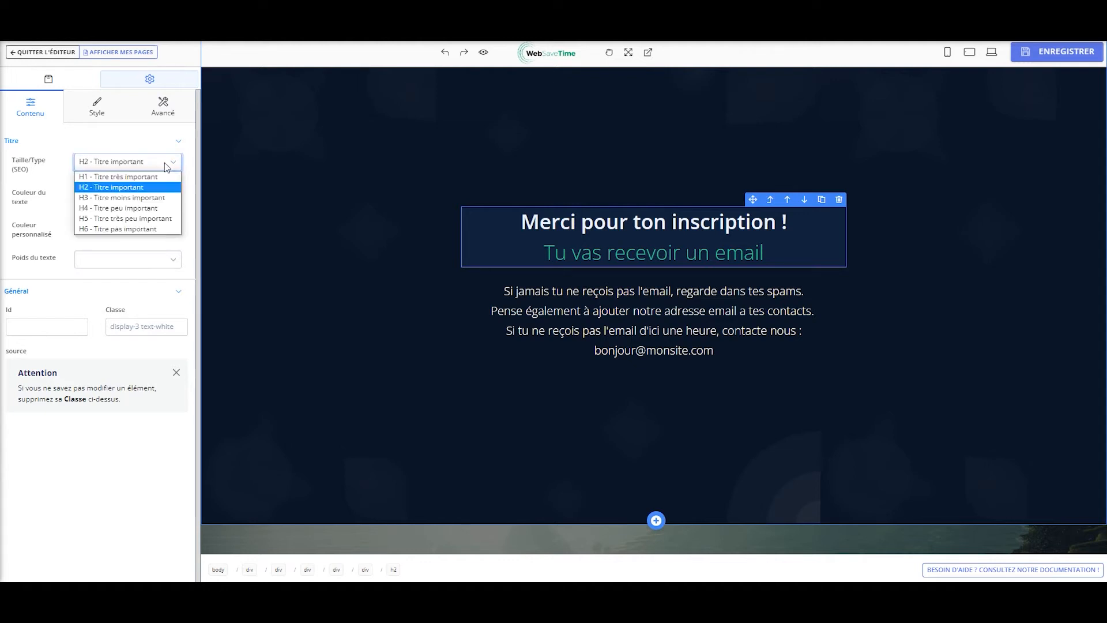
left_click(156, 176)
left_click(163, 164)
left_click(153, 197)
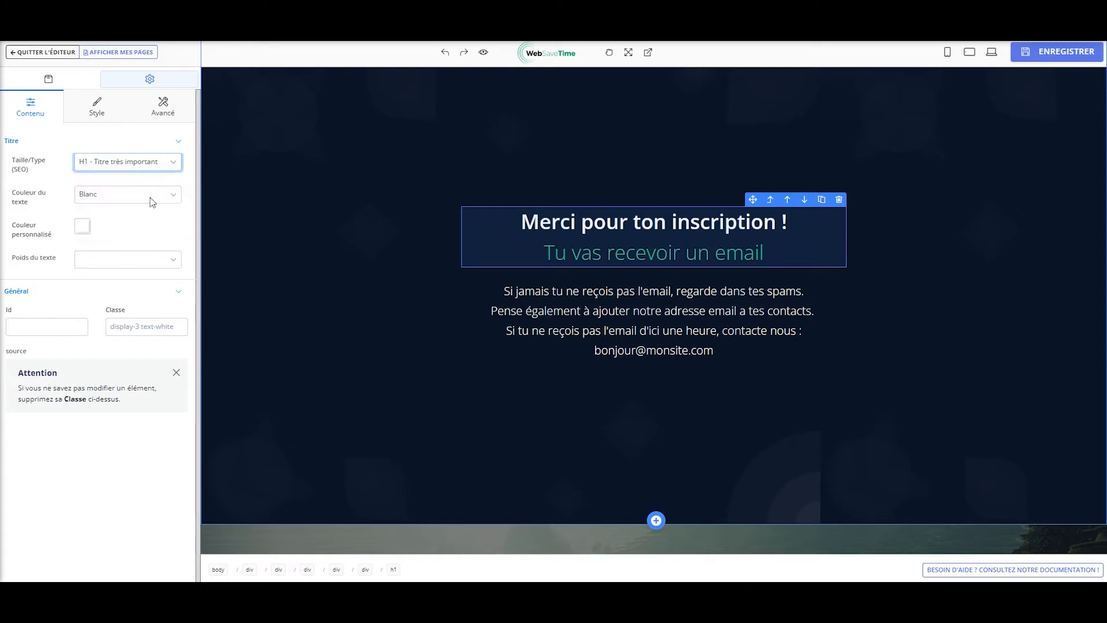
double_click(68, 199)
left_click(30, 189)
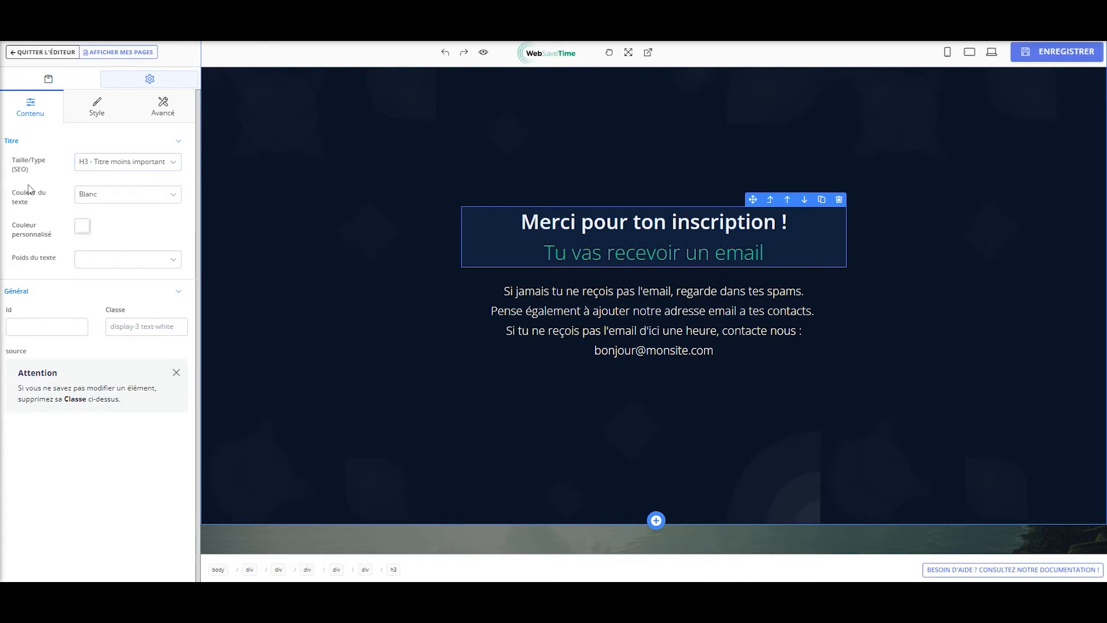
Set the thank-you title's text colour to Mauve and its text weight to Léger
left_click(167, 194)
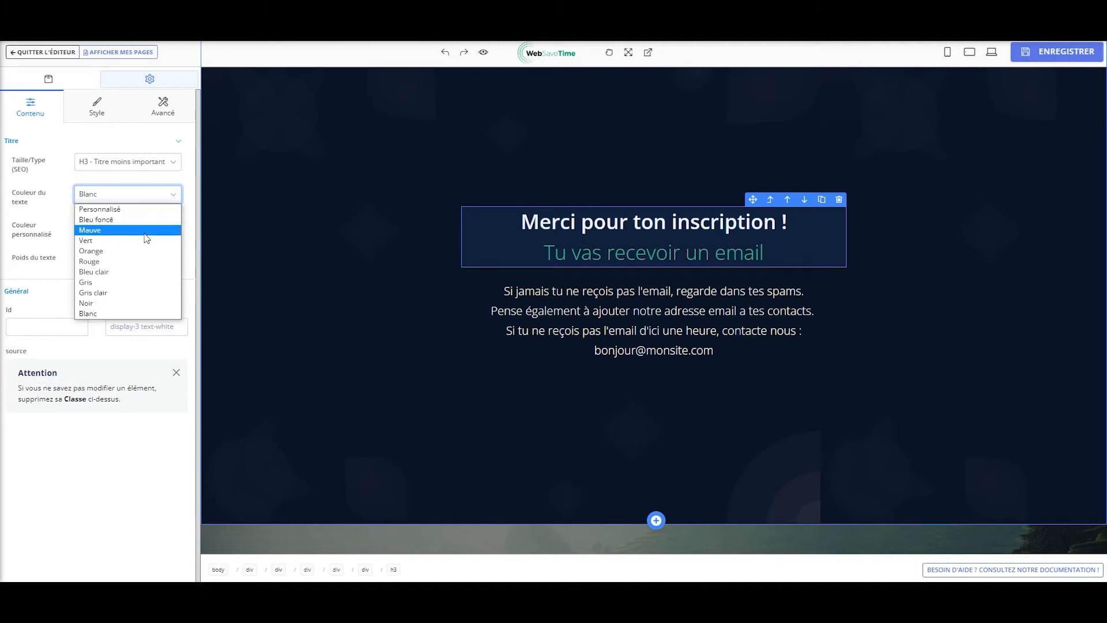
left_click(145, 231)
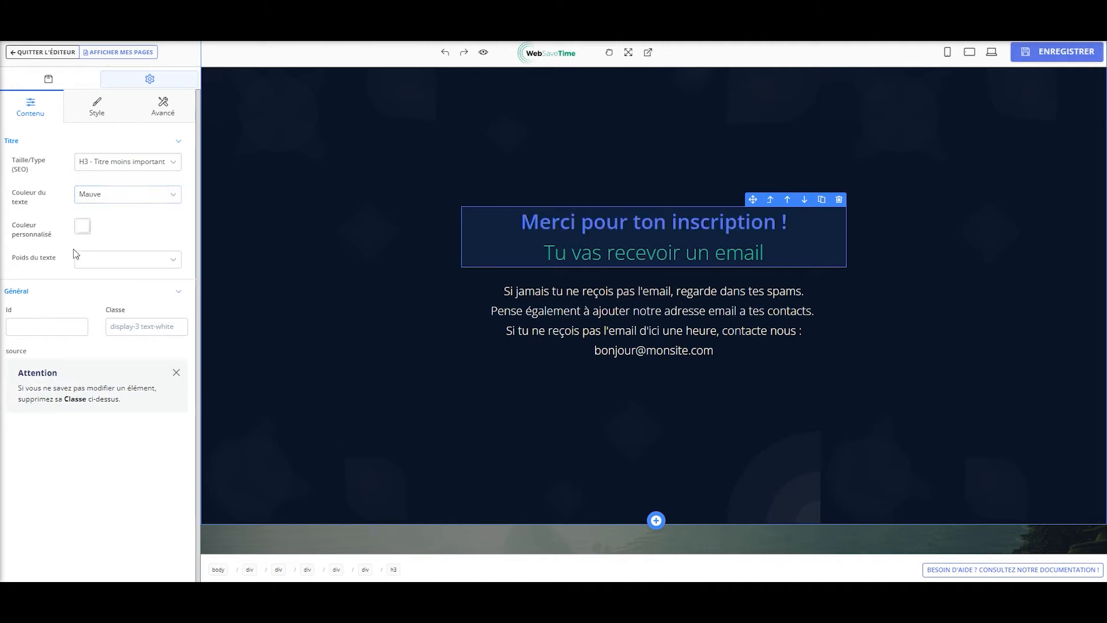
left_click(136, 260)
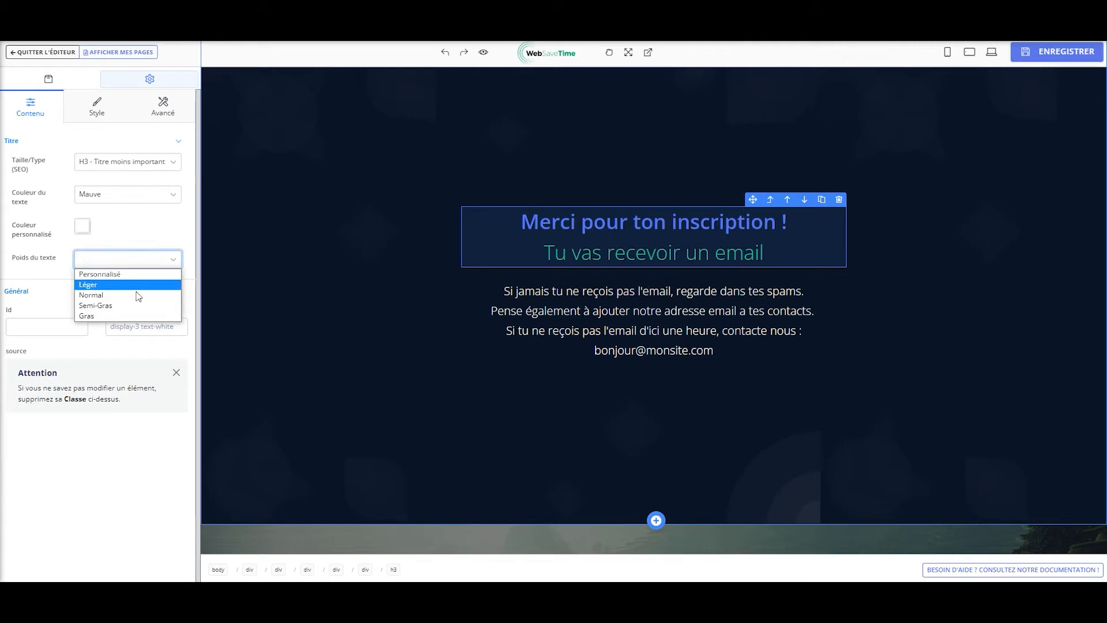
left_click(138, 305)
left_click(136, 262)
left_click(134, 284)
left_click(129, 261)
left_click(129, 263)
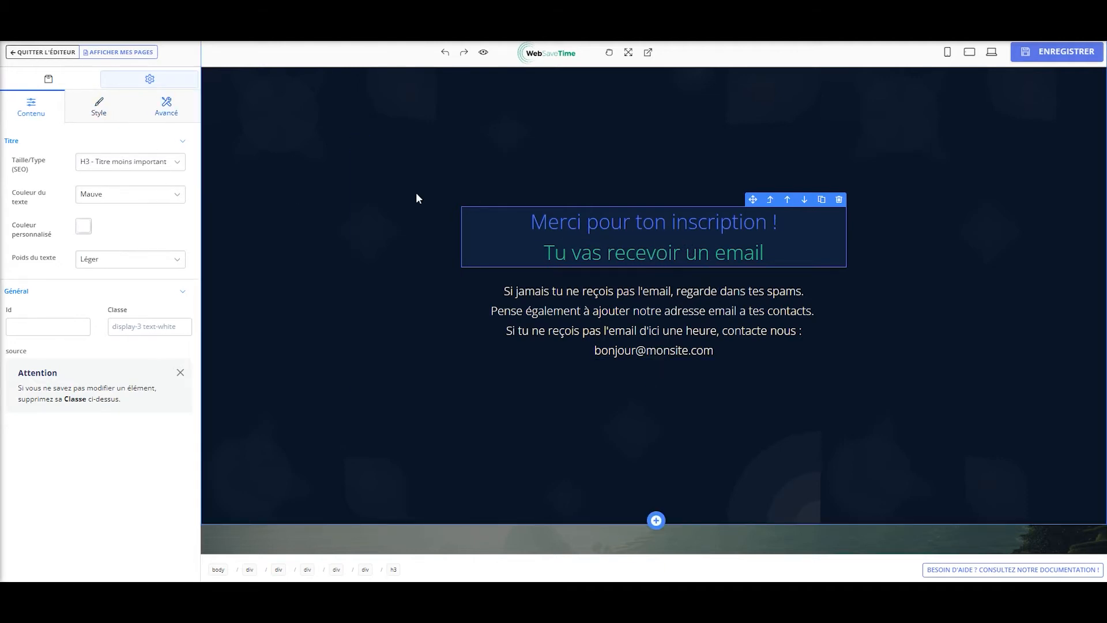
Insert the word "beaucoup" after "Merci" in the thank-you title
double_click(544, 223)
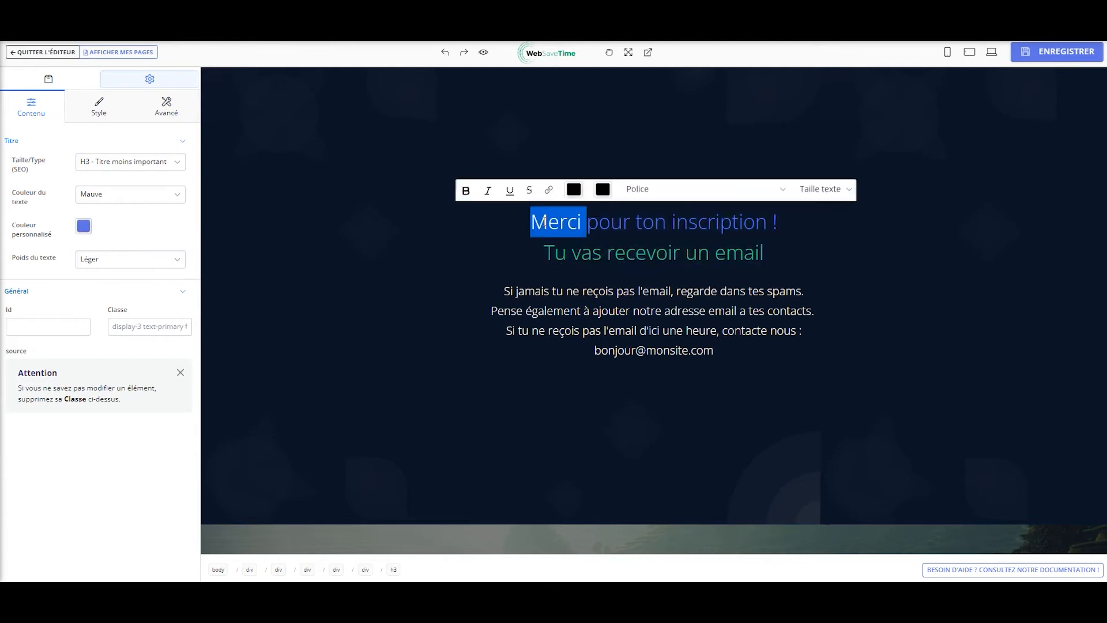
left_click(577, 222)
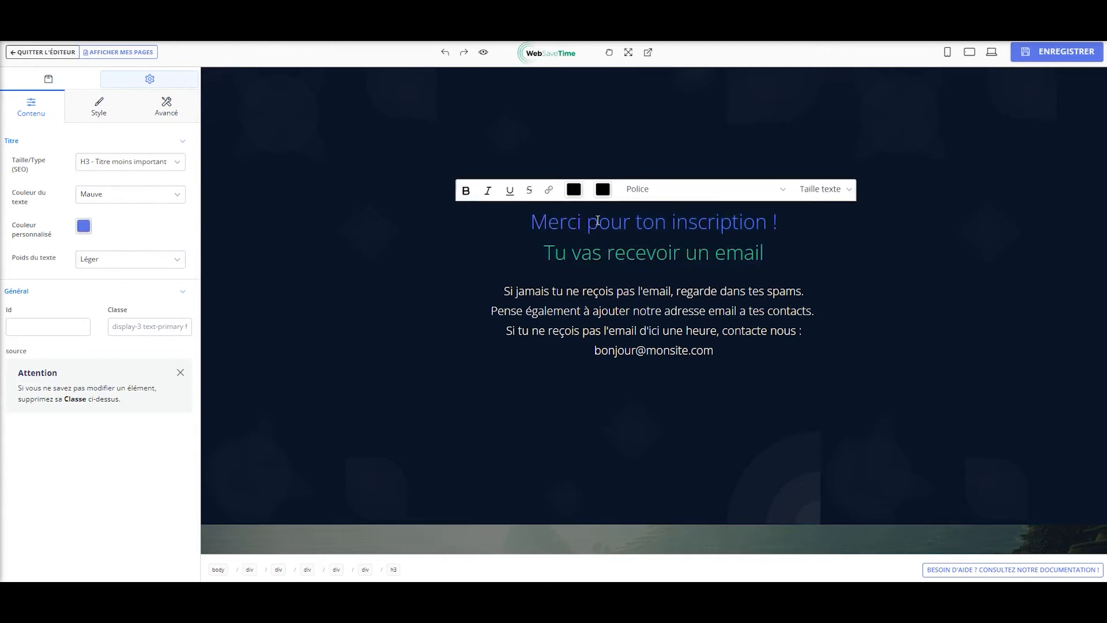
type("beauc")
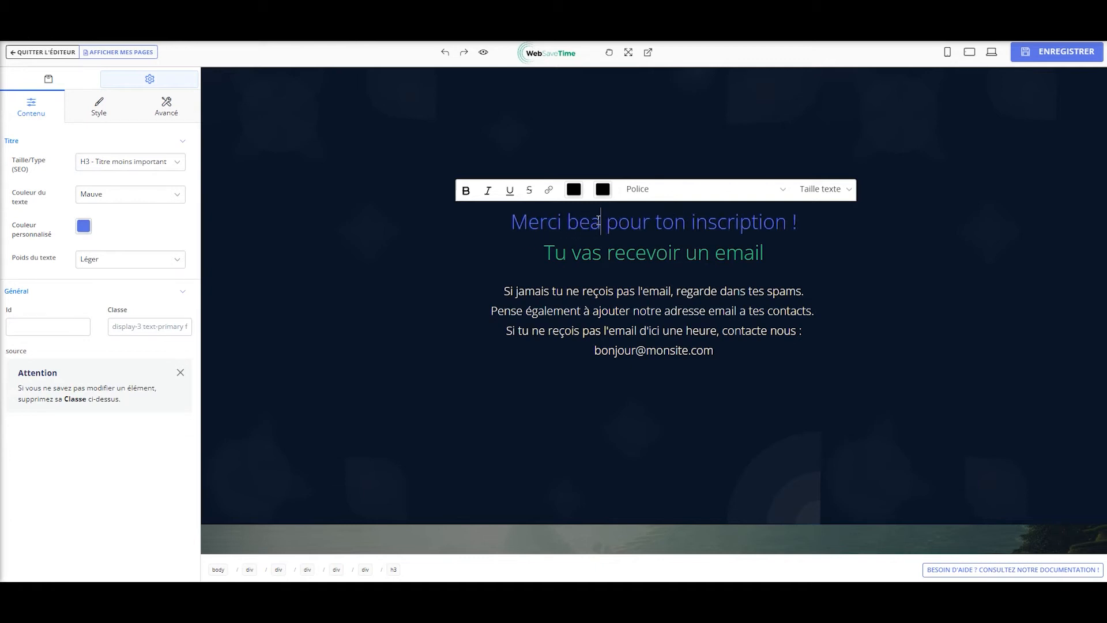
type("oup")
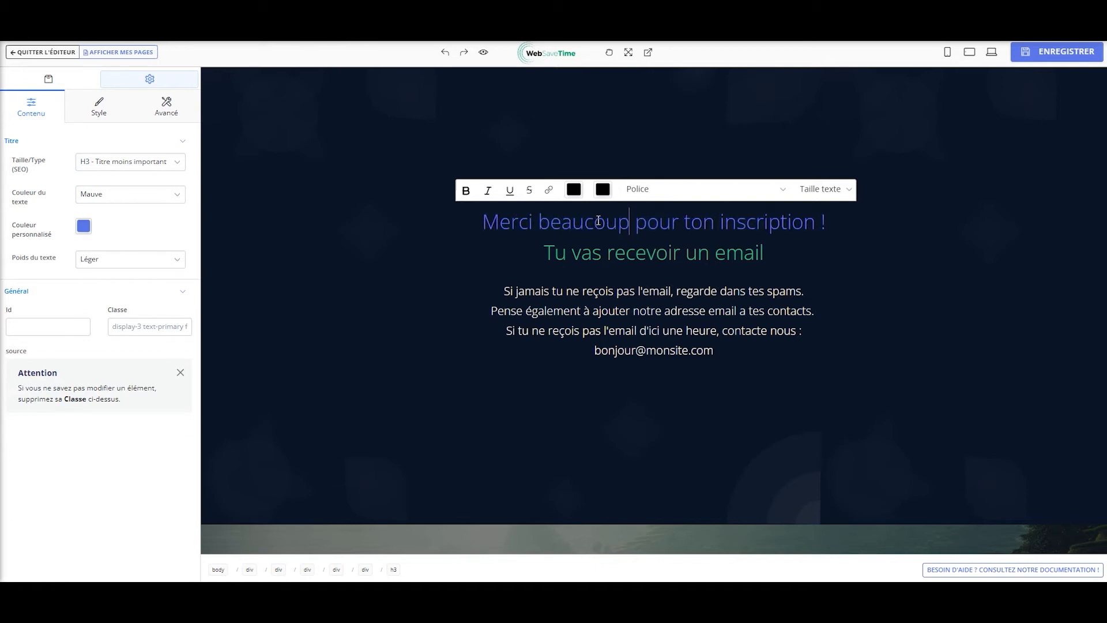
left_click(378, 365)
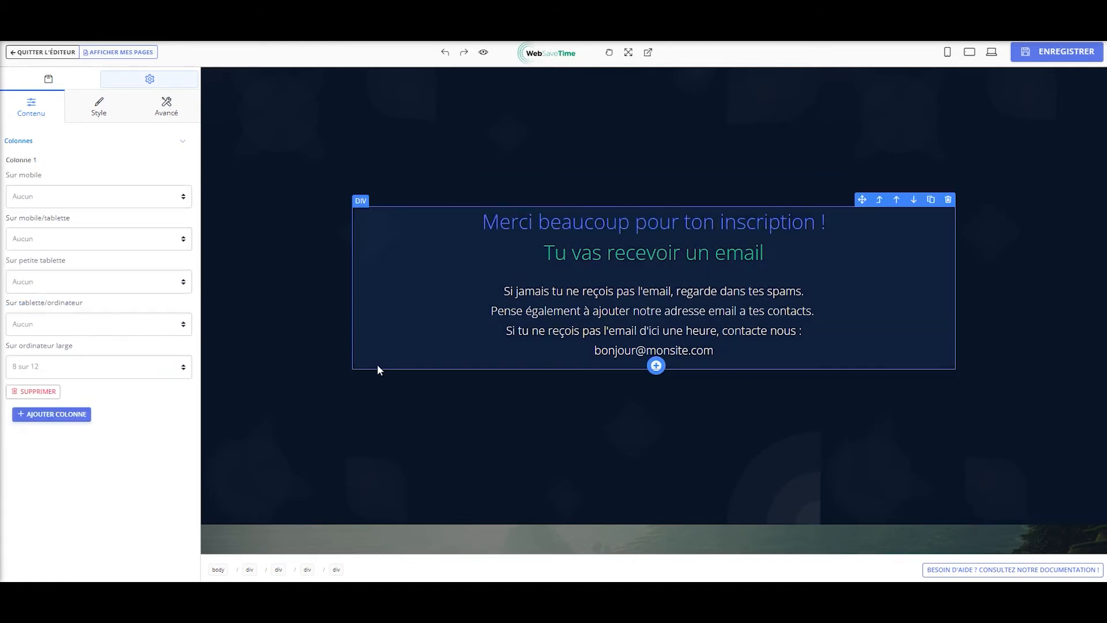
Format only the word "beaucoup" in the thank-you title as bold, italic and strikethrough
triple_click(581, 221)
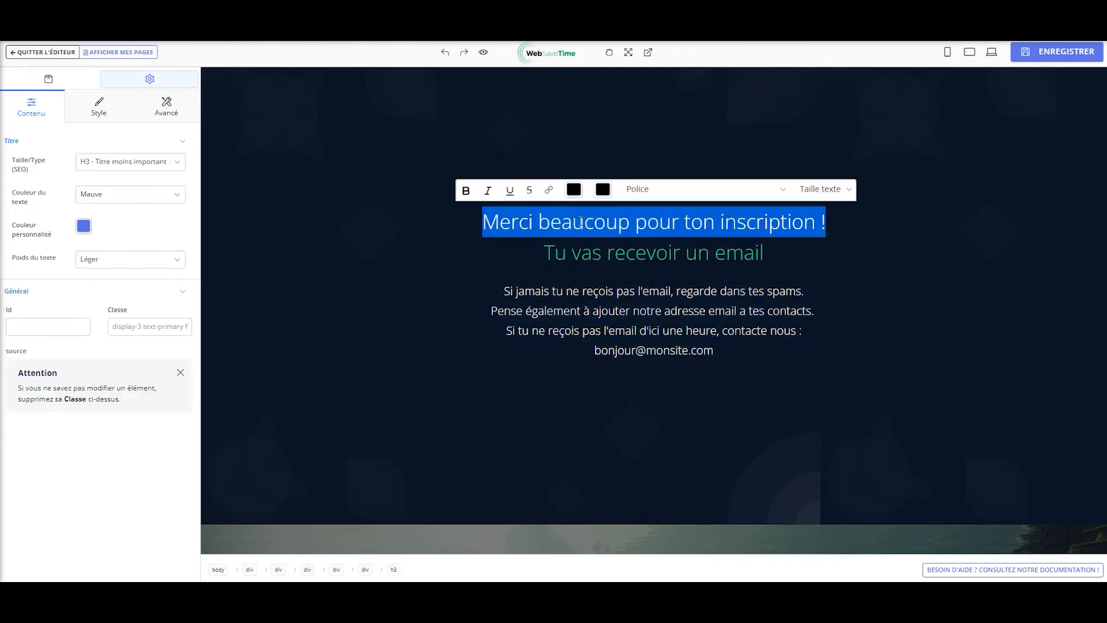
double_click(581, 221)
left_click(572, 222)
double_click(571, 223)
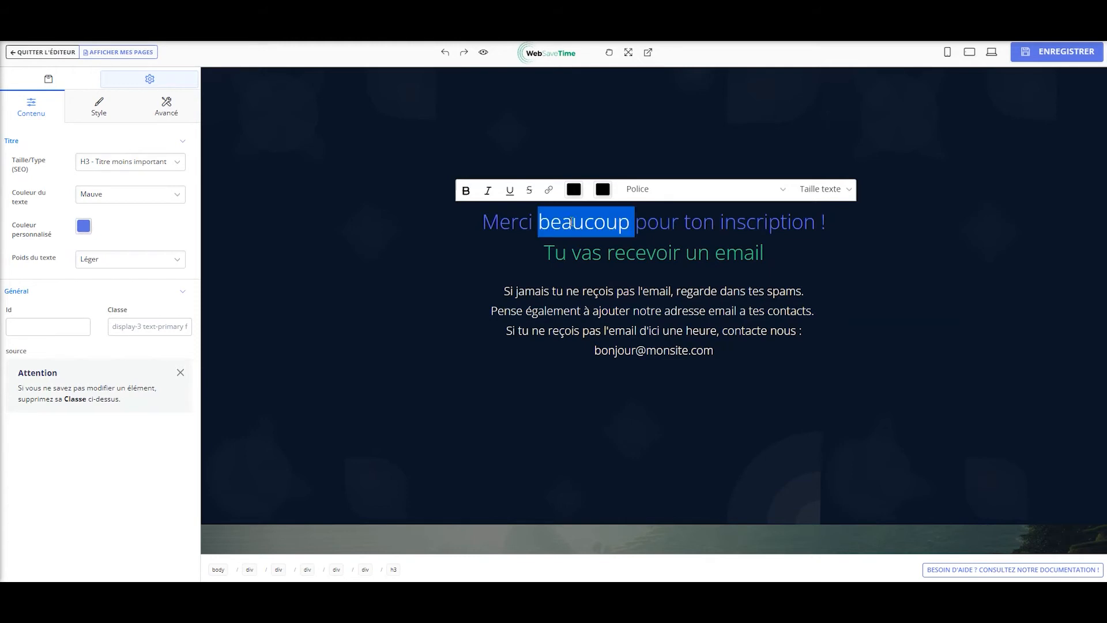
left_click(539, 223)
left_click_drag(539, 221, 629, 222)
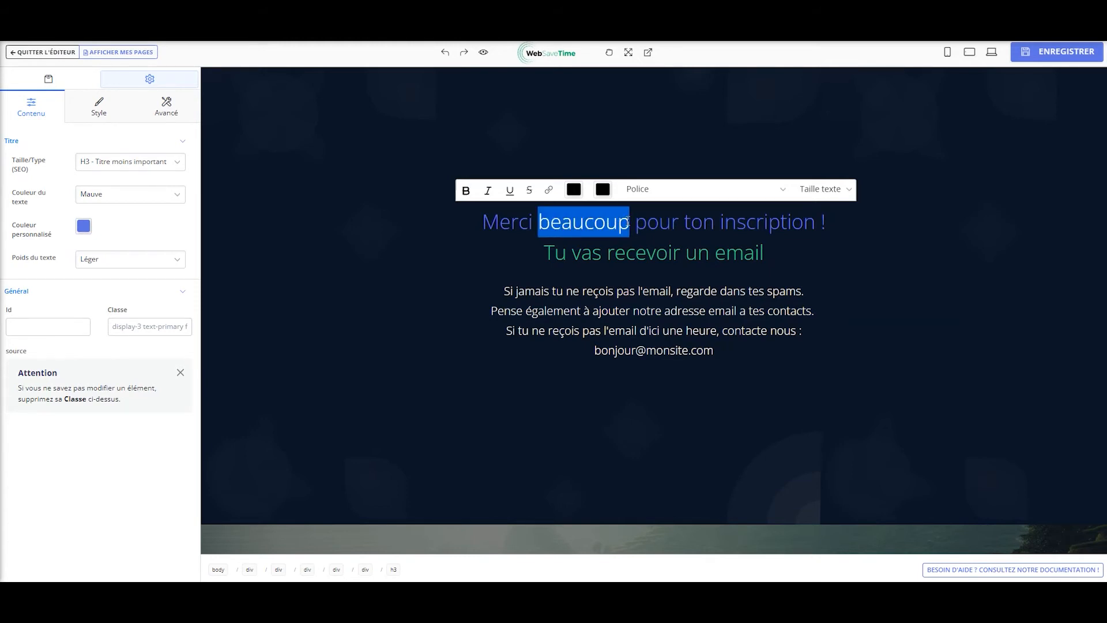
left_click(466, 191)
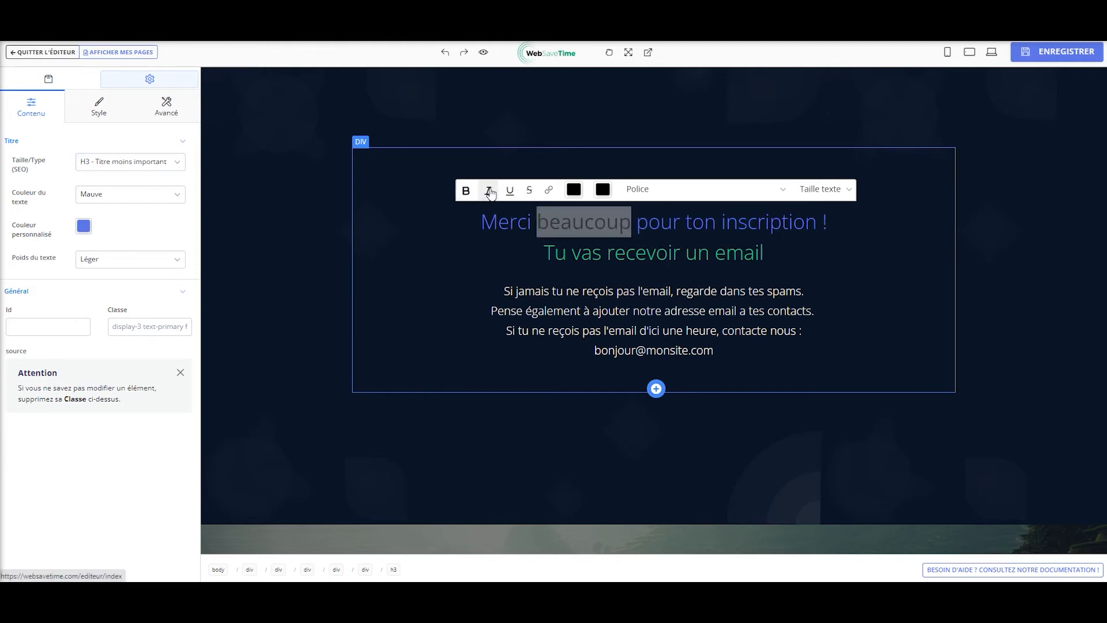
left_click(490, 191)
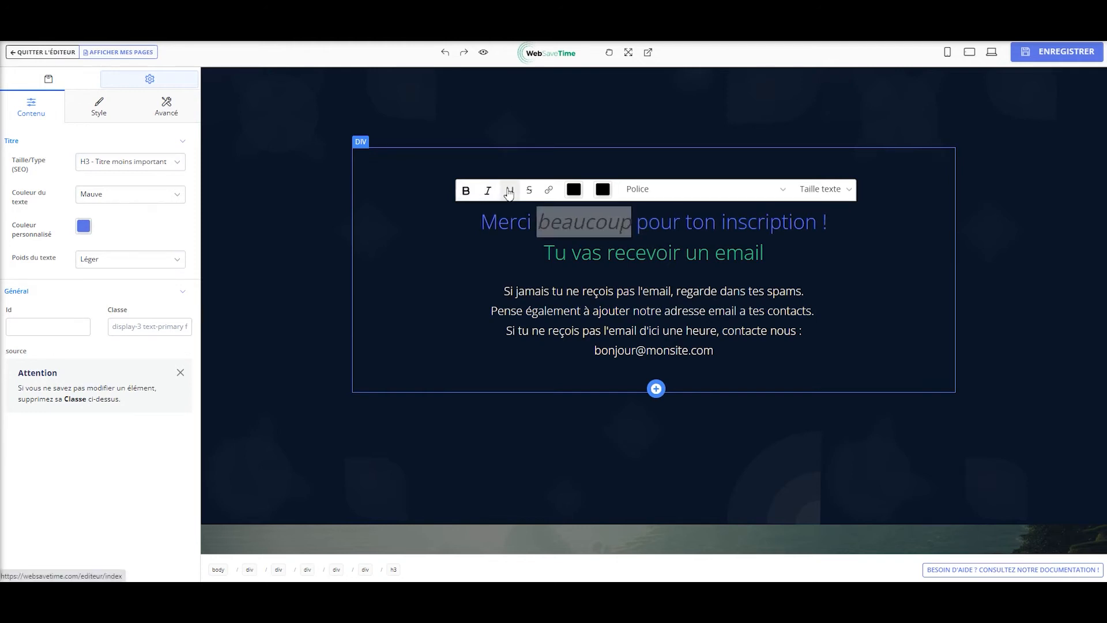
left_click(528, 193)
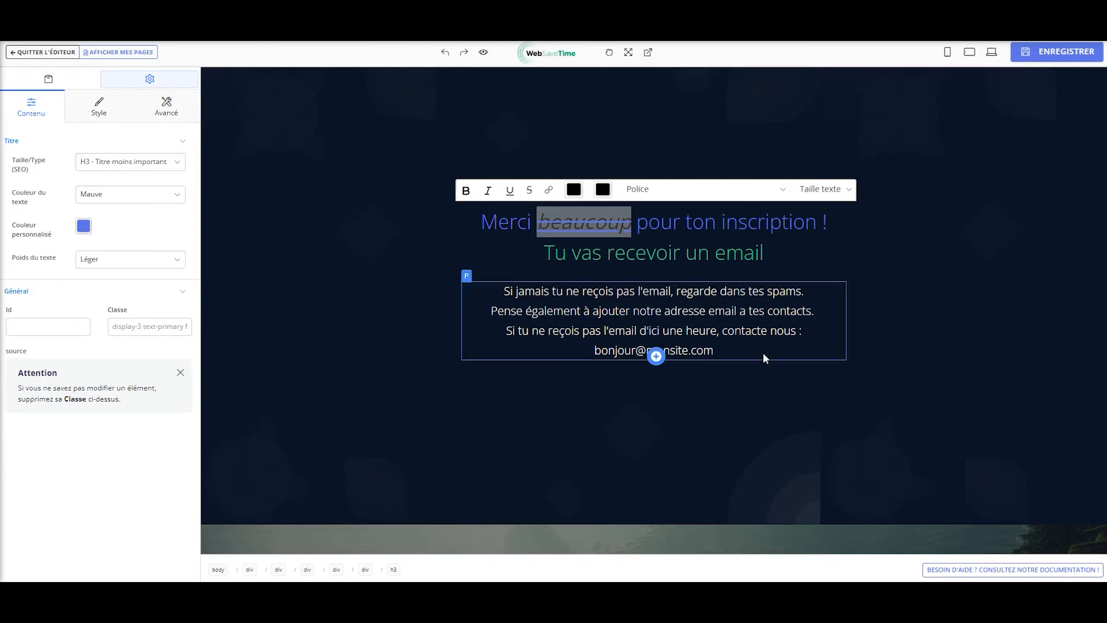
left_click(780, 383)
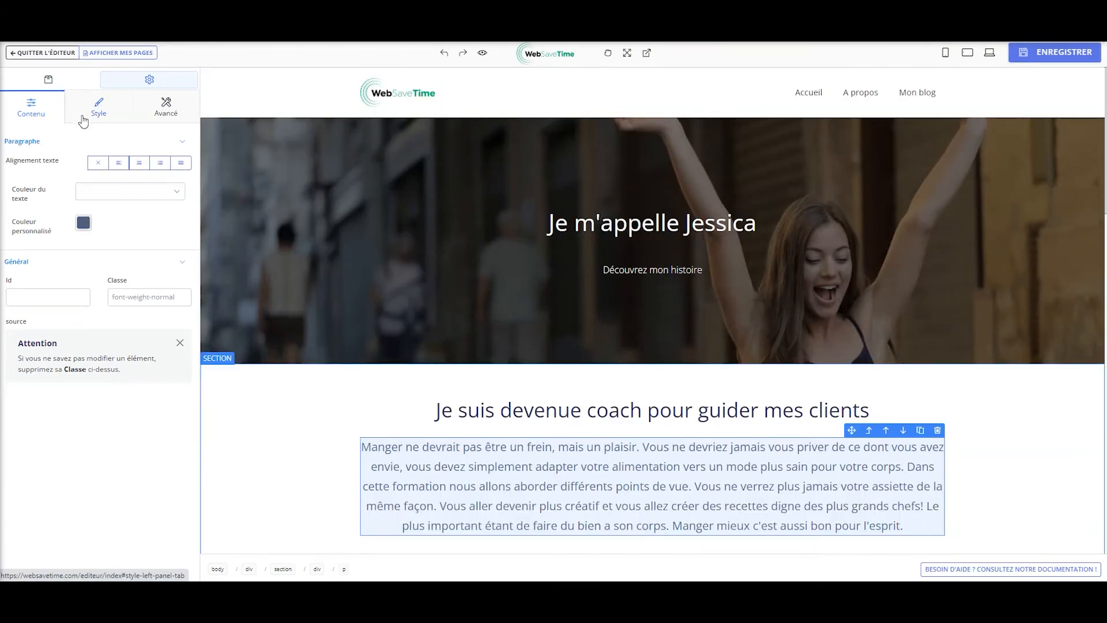
Replace the background image of the page's header section with 249221.jpg from the media library
left_click(271, 281)
left_click(110, 110)
left_click(115, 144)
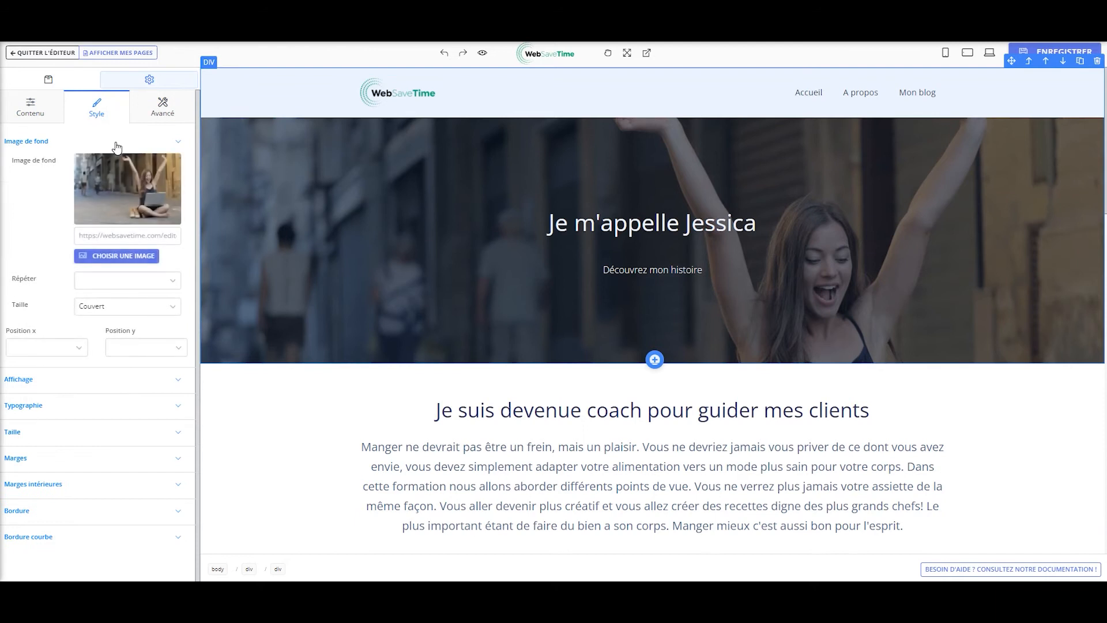
left_click(118, 260)
left_click(352, 168)
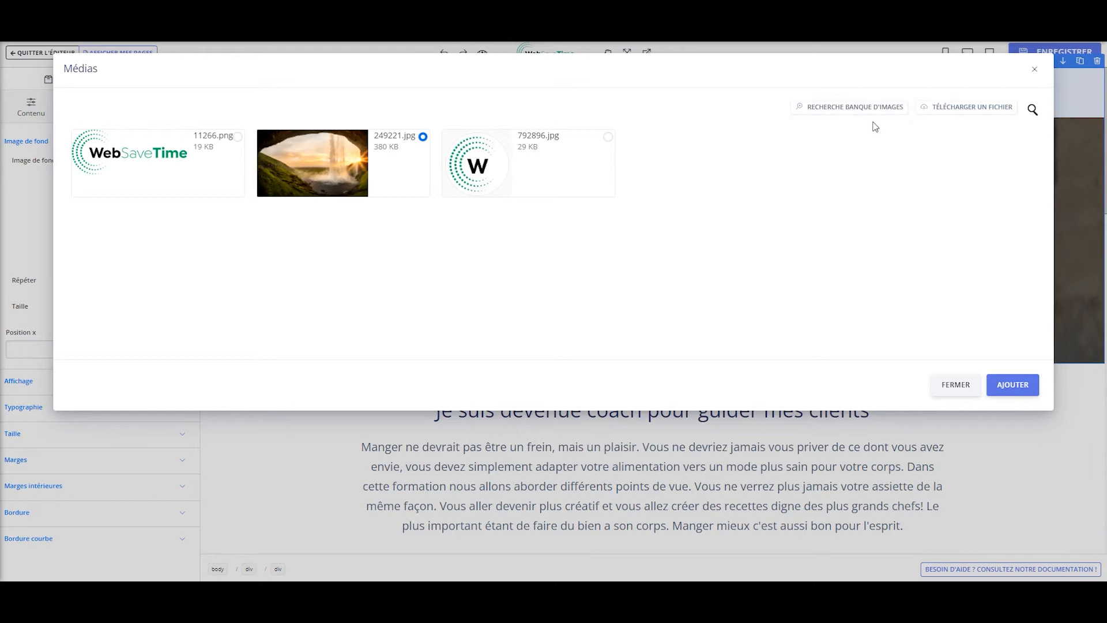
left_click(1016, 385)
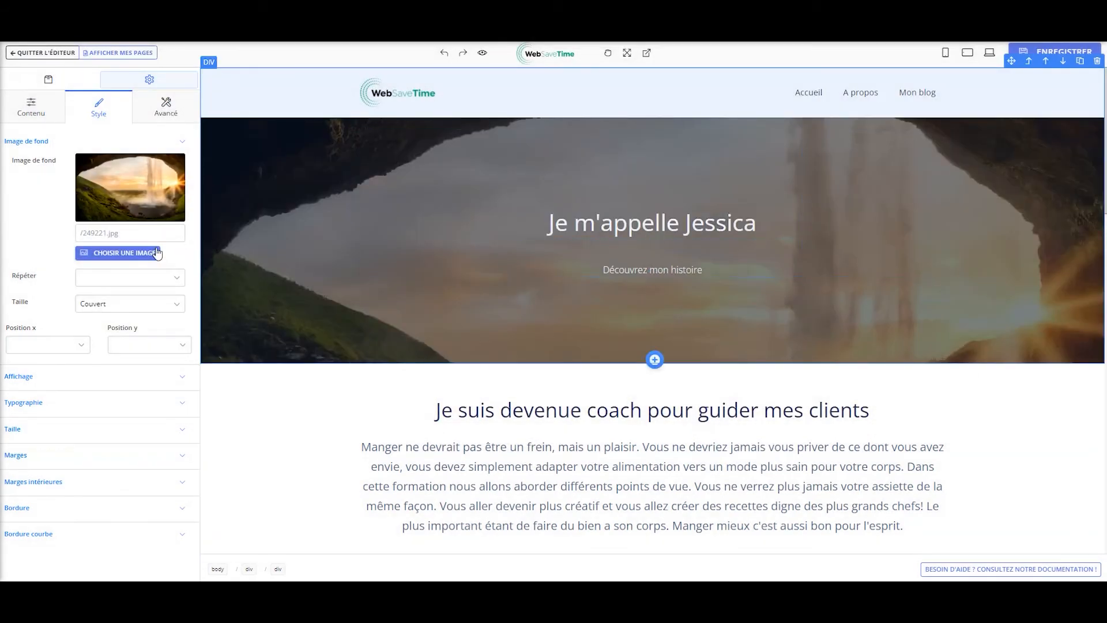
Try the Contenu size on the header section's background image, then restore Couvert
left_click(119, 301)
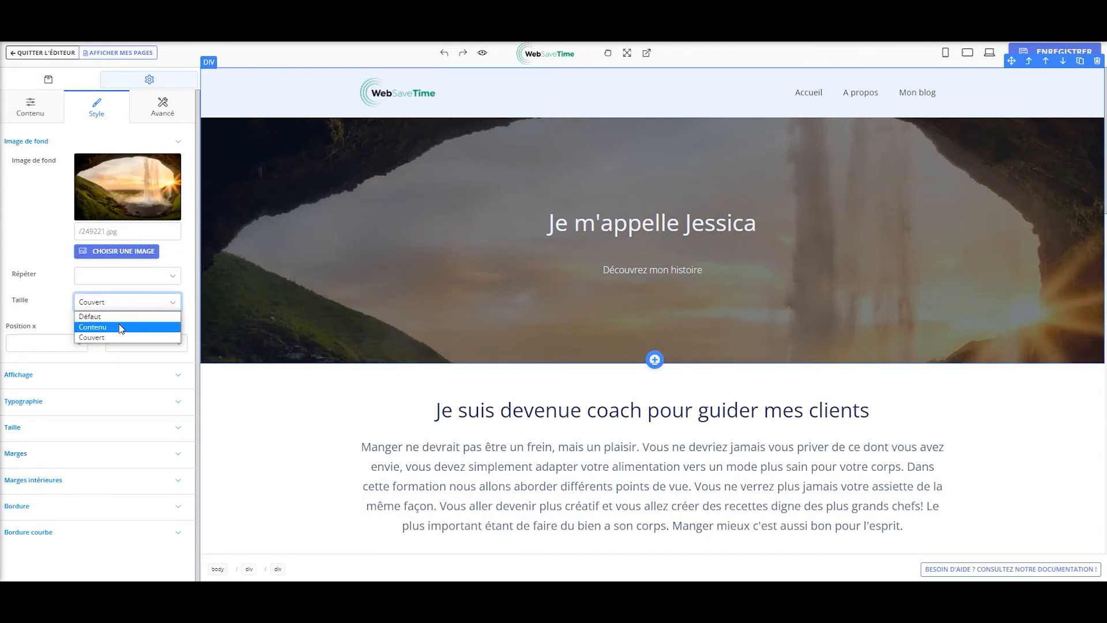
left_click(117, 326)
left_click(118, 304)
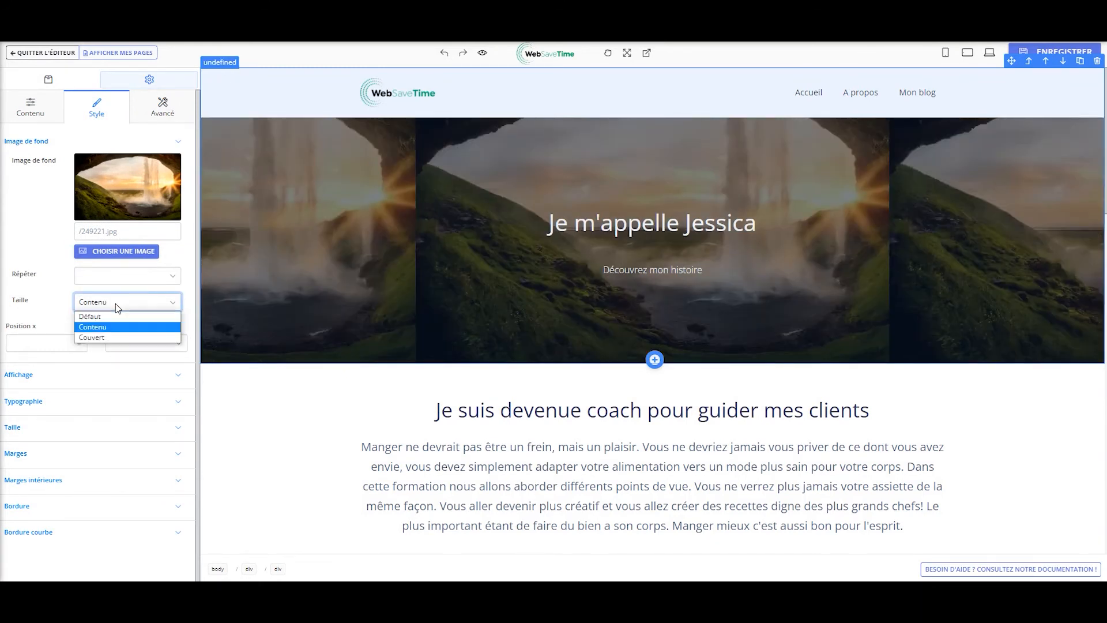
left_click(116, 335)
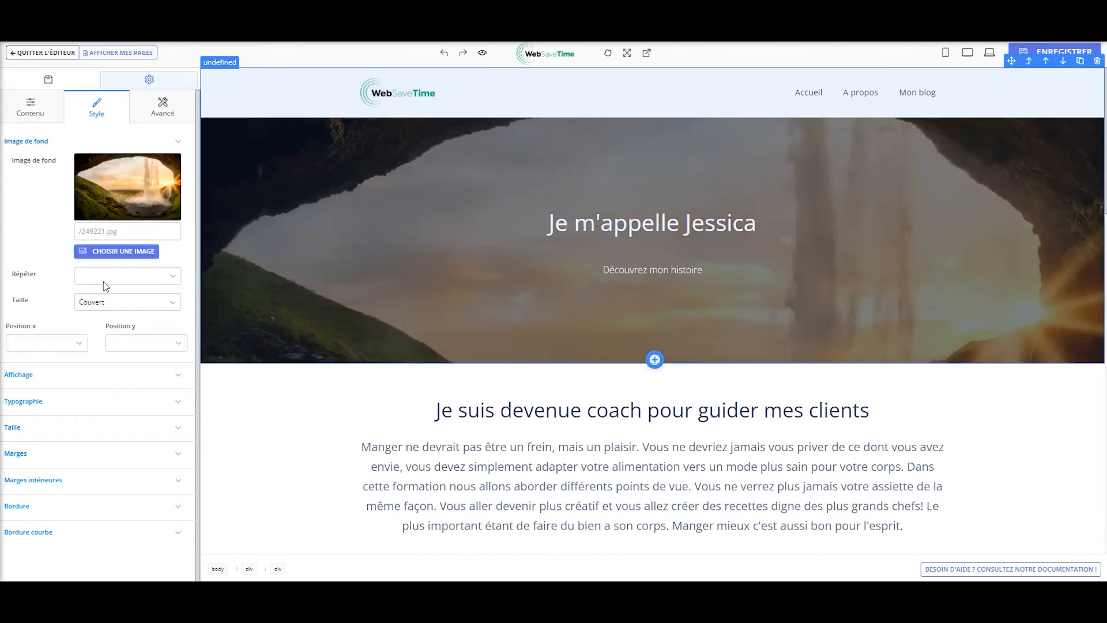
Set the header background image's repetition to Aucune and collapse the background image settings
left_click(105, 277)
left_click(107, 321)
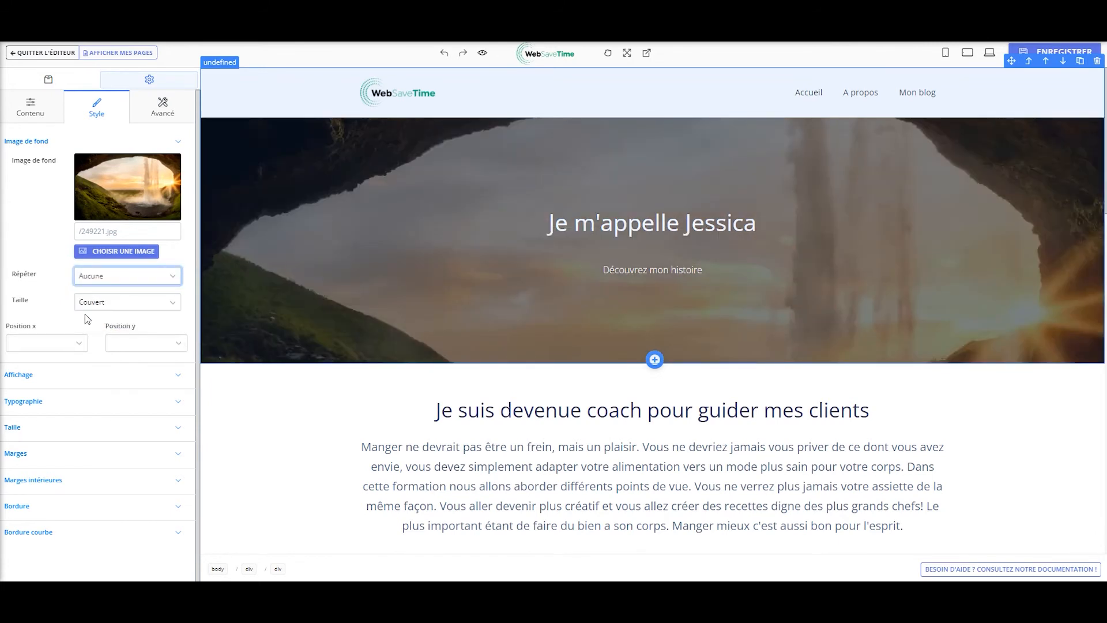
left_click(75, 321)
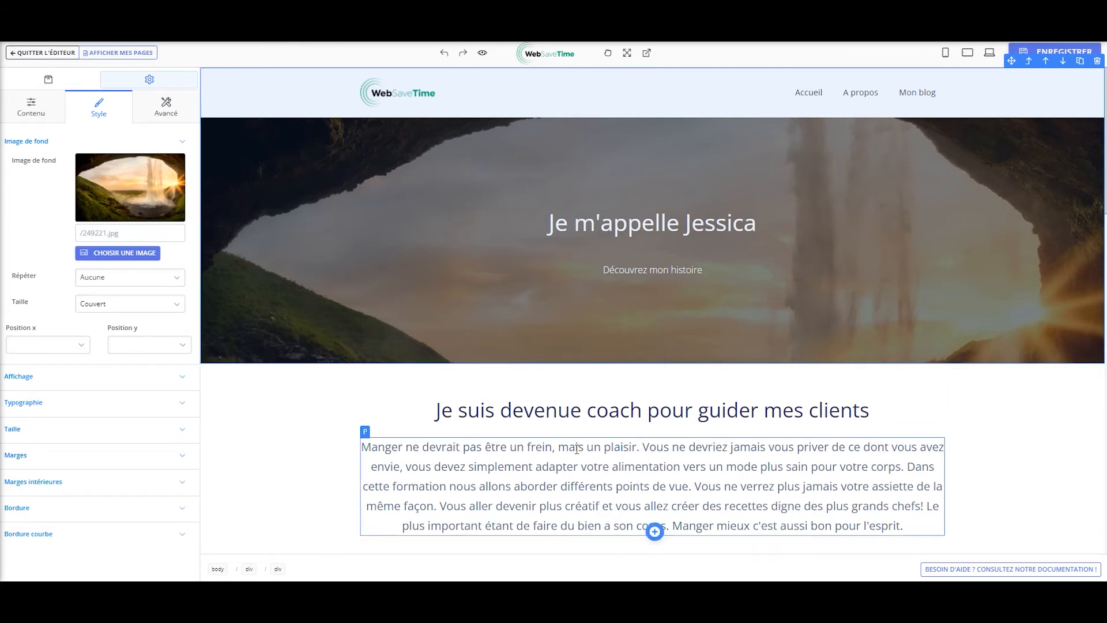
left_click(174, 142)
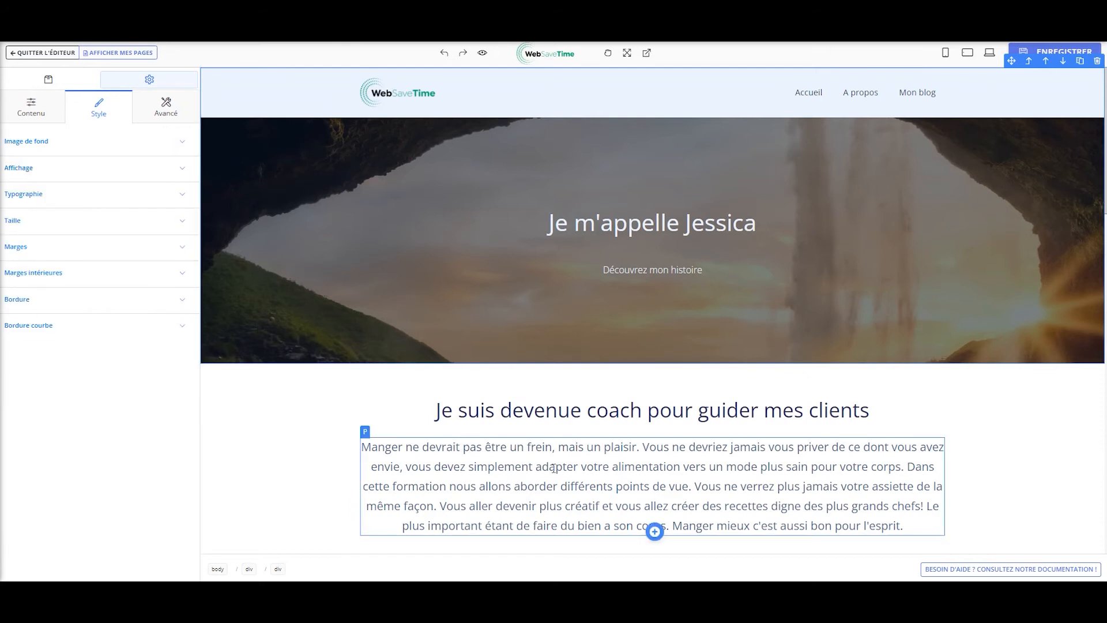
Open the margin settings of the "Je suis devenue coach pour guider mes clients" heading
left_click(543, 421)
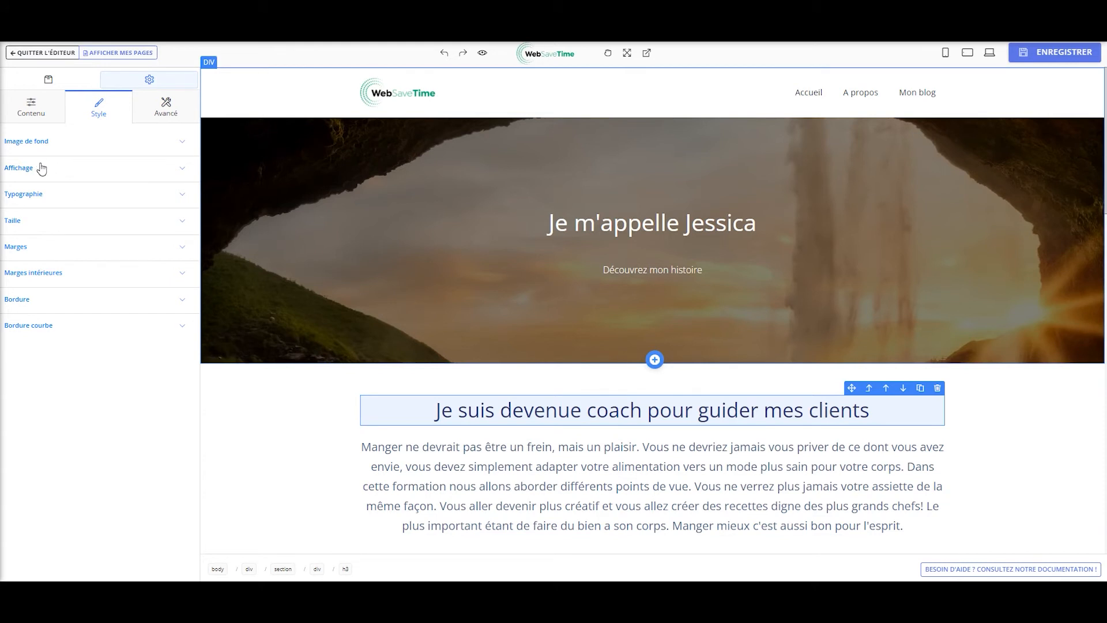
left_click(22, 250)
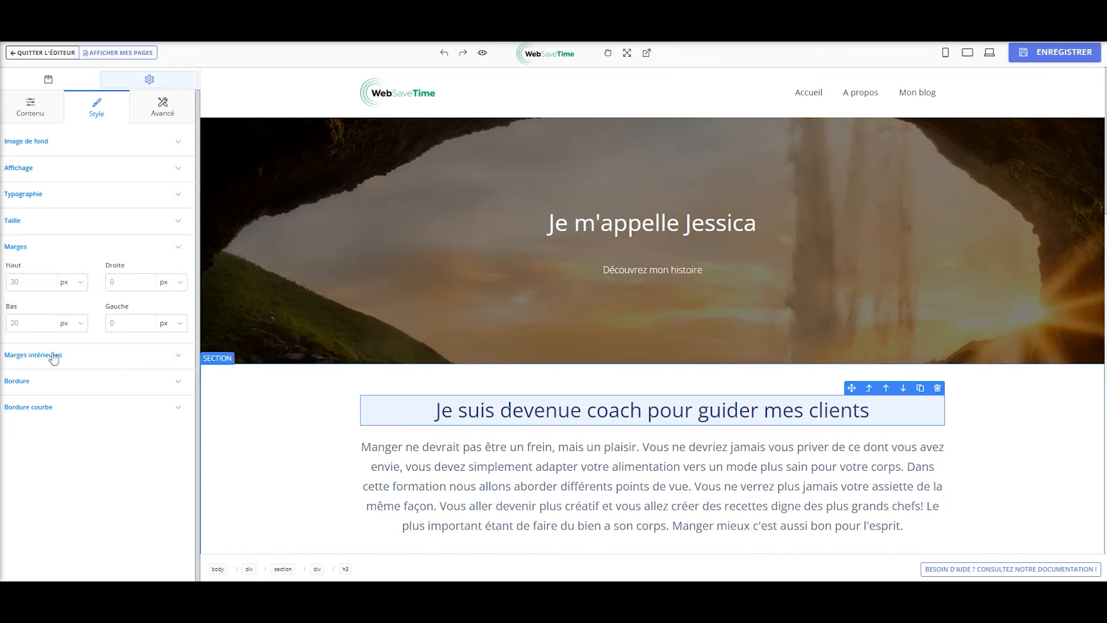
Set the bottom margin of the "Je suis devenue coach pour guider mes clients" heading to 30 px
left_click(34, 356)
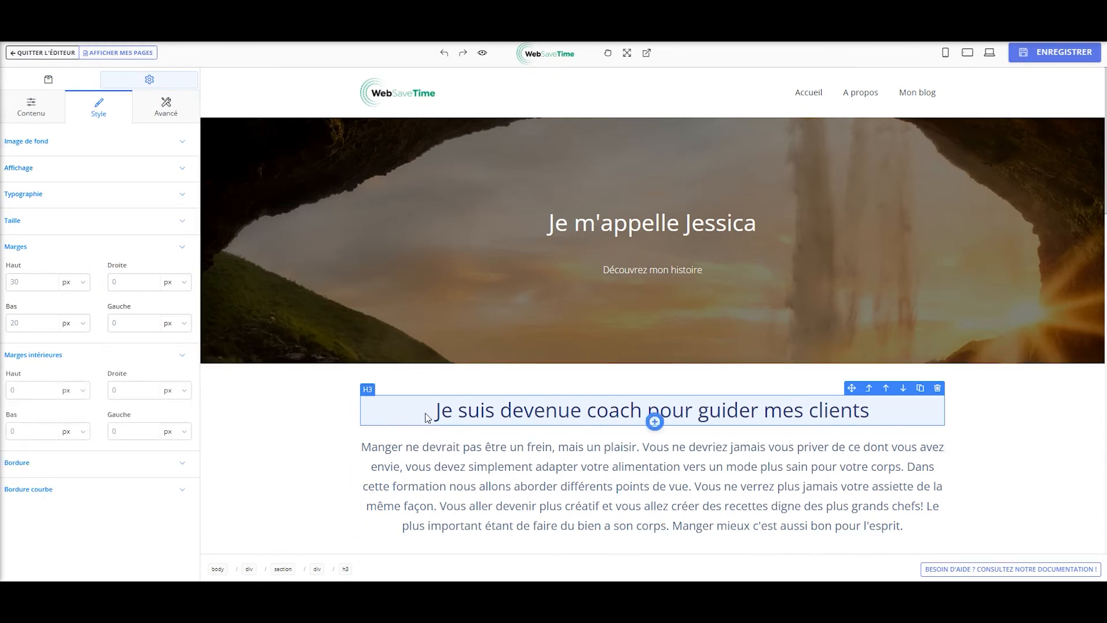
left_click(77, 360)
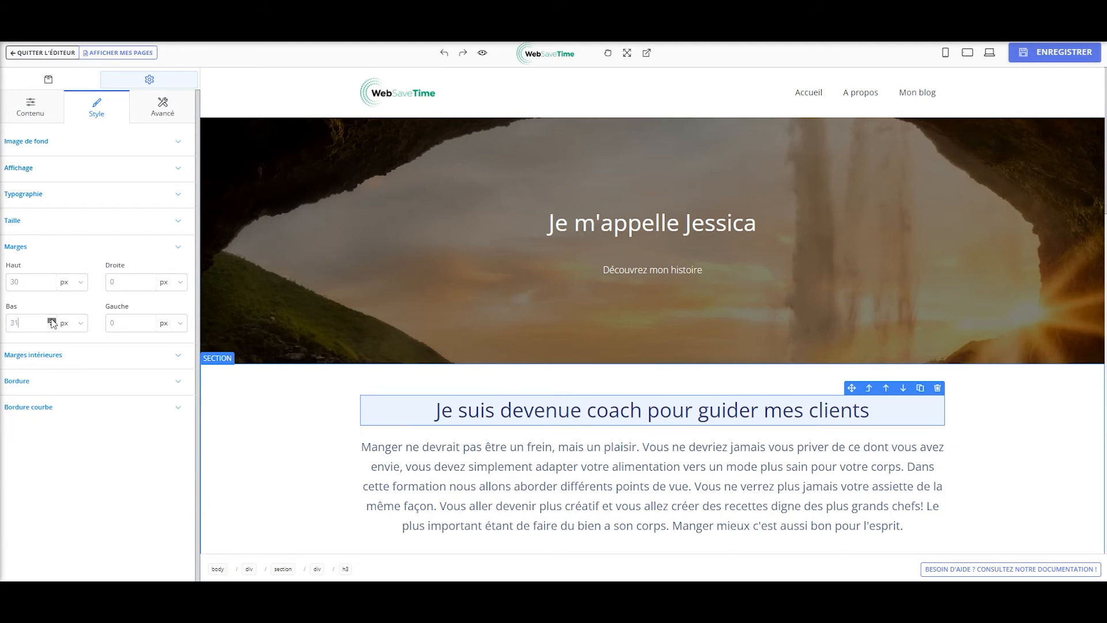
left_click(52, 325)
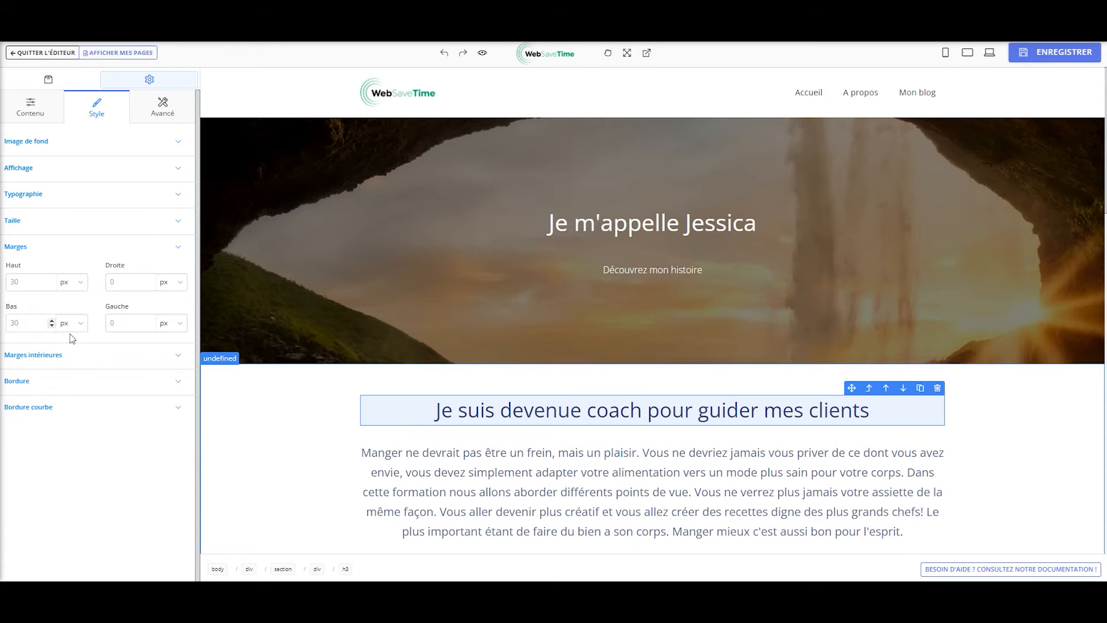
left_click(411, 486)
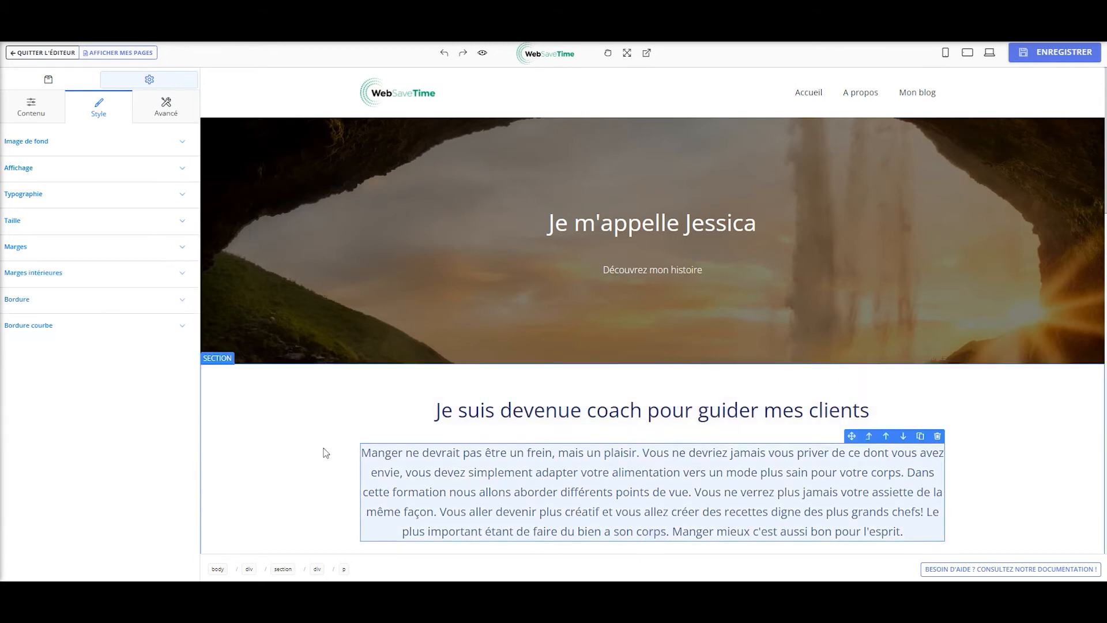
Set the bottom inner margin (Marges intérieures, Bas) of the "Je suis devenue coach pour guider mes clients" heading to 20 px
left_click(373, 410)
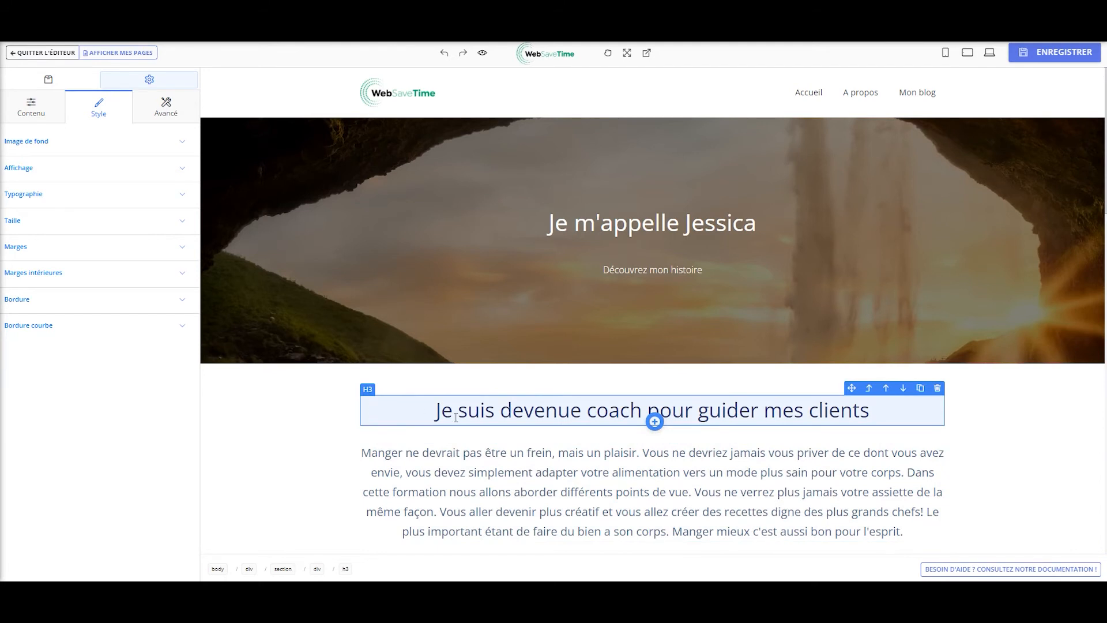
left_click(75, 273)
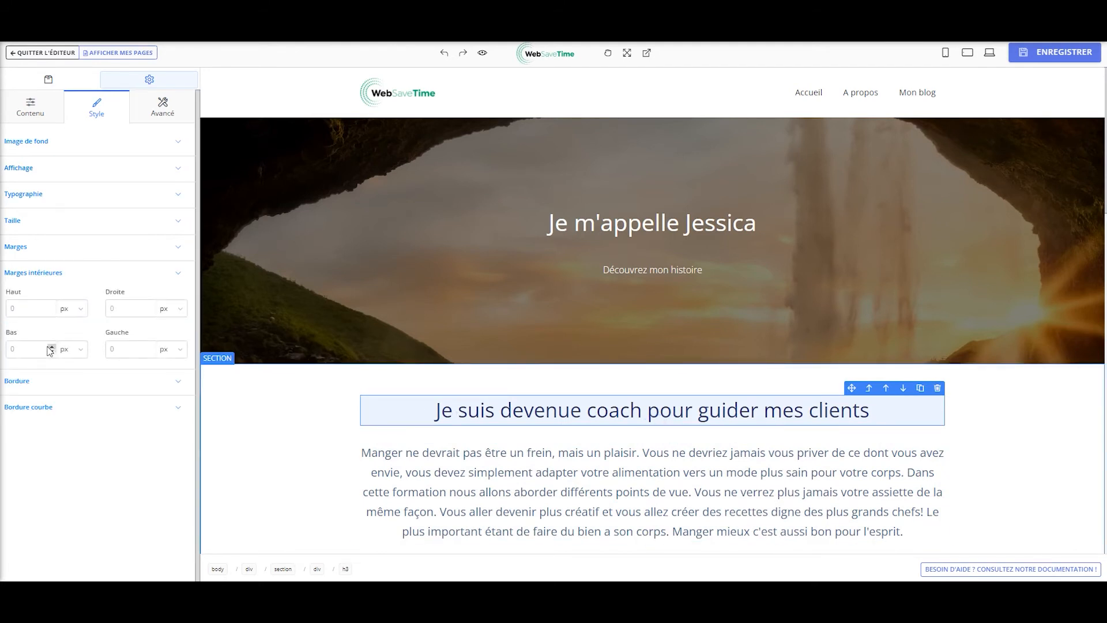
left_click(52, 347)
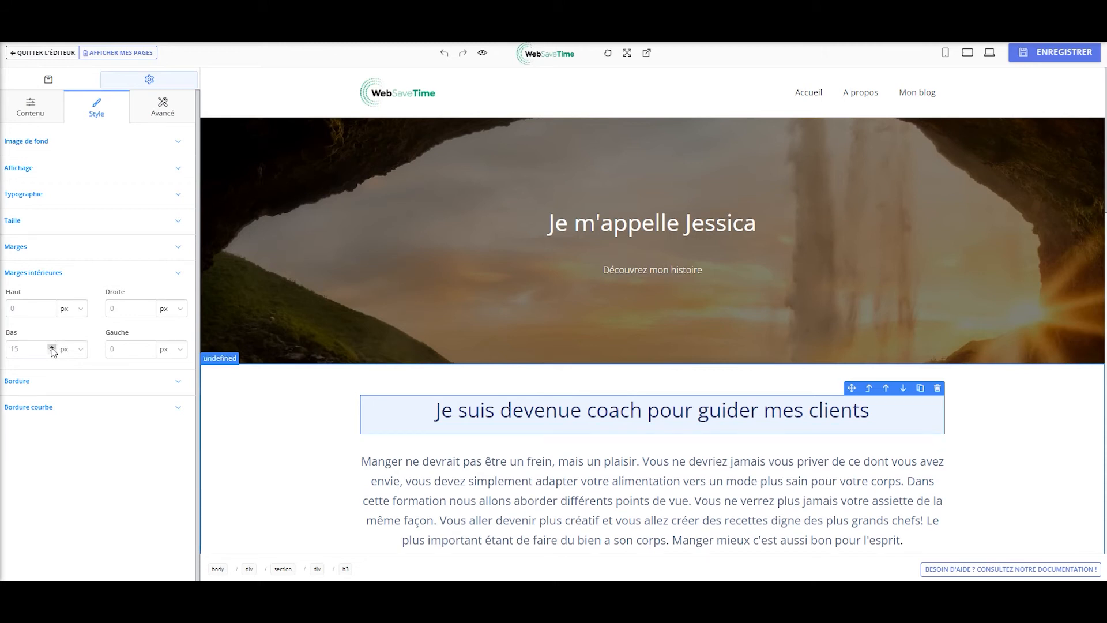
left_click(52, 348)
left_click(52, 347)
left_click(51, 348)
left_click(52, 348)
left_click(52, 348)
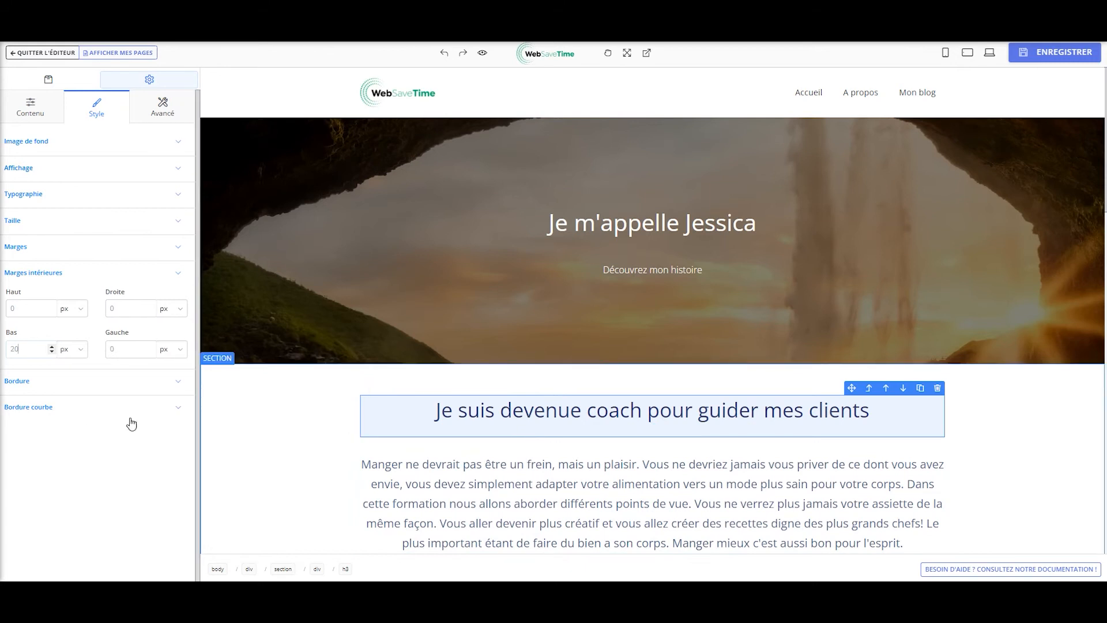
left_click(242, 412)
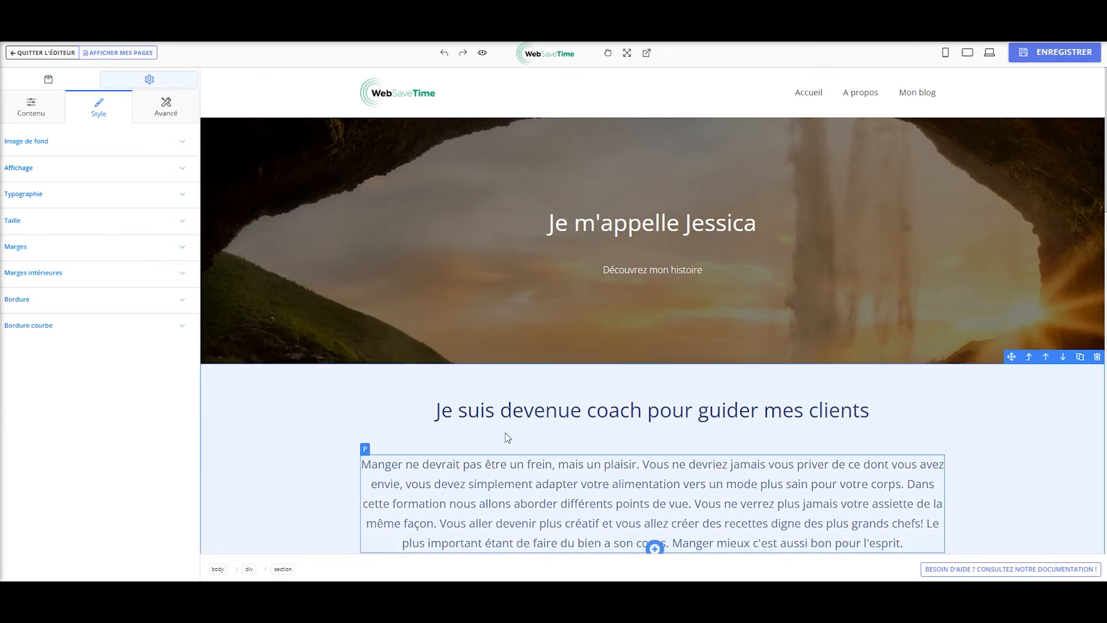
left_click(507, 434)
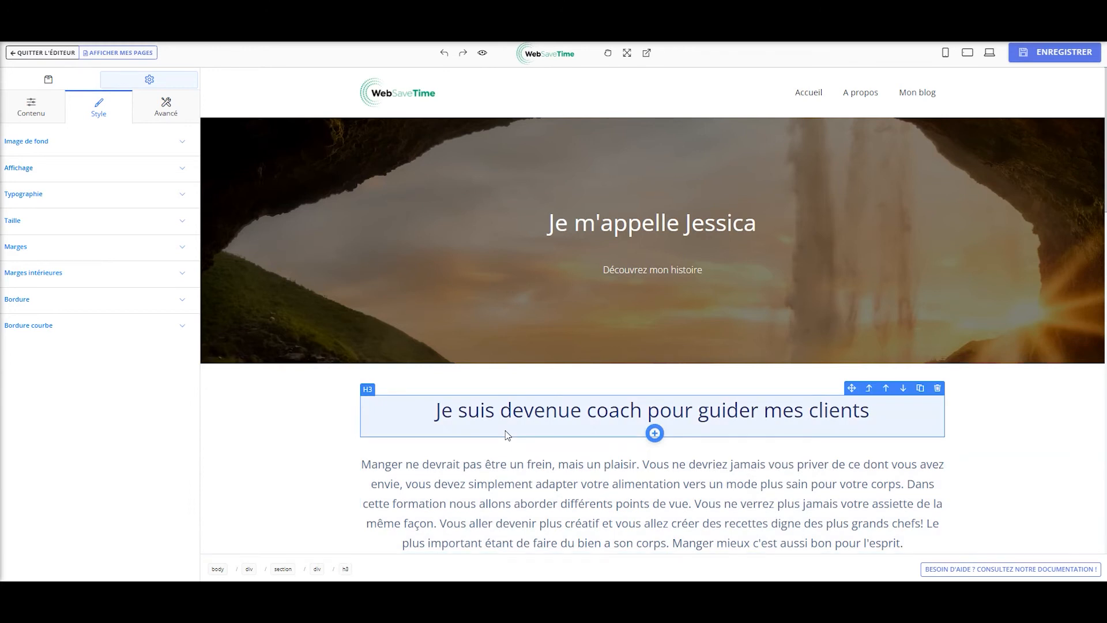
Give the paragraph below the "Je suis devenue coach" heading a Pointillés en tirets border with a width of 5 px
left_click(511, 484)
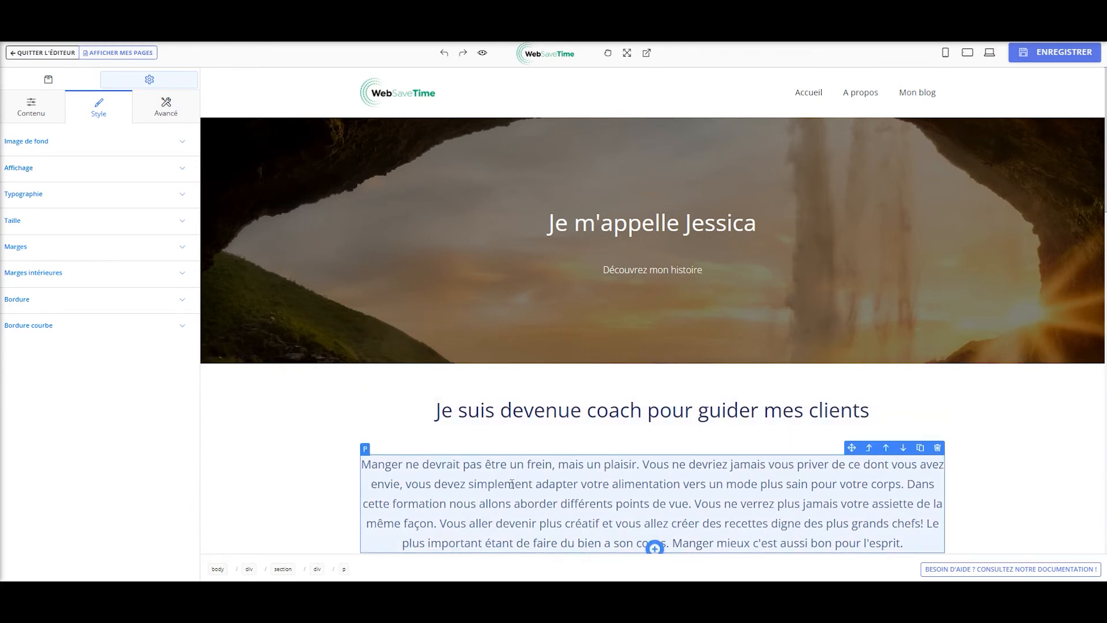
scroll(511, 484, "down", 1)
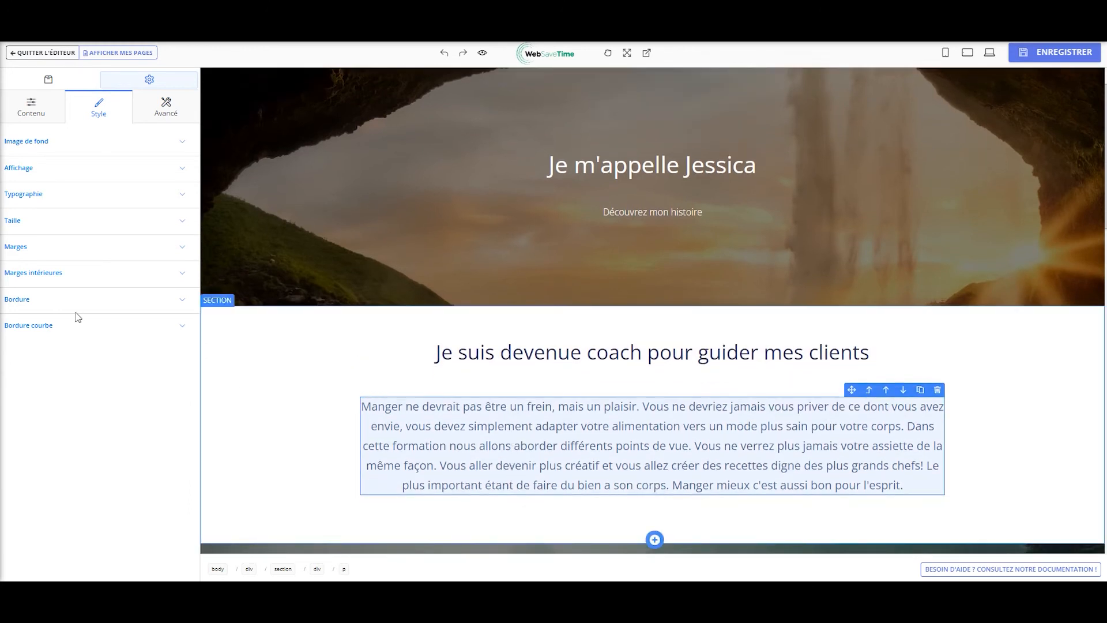
left_click(44, 310)
left_click(58, 337)
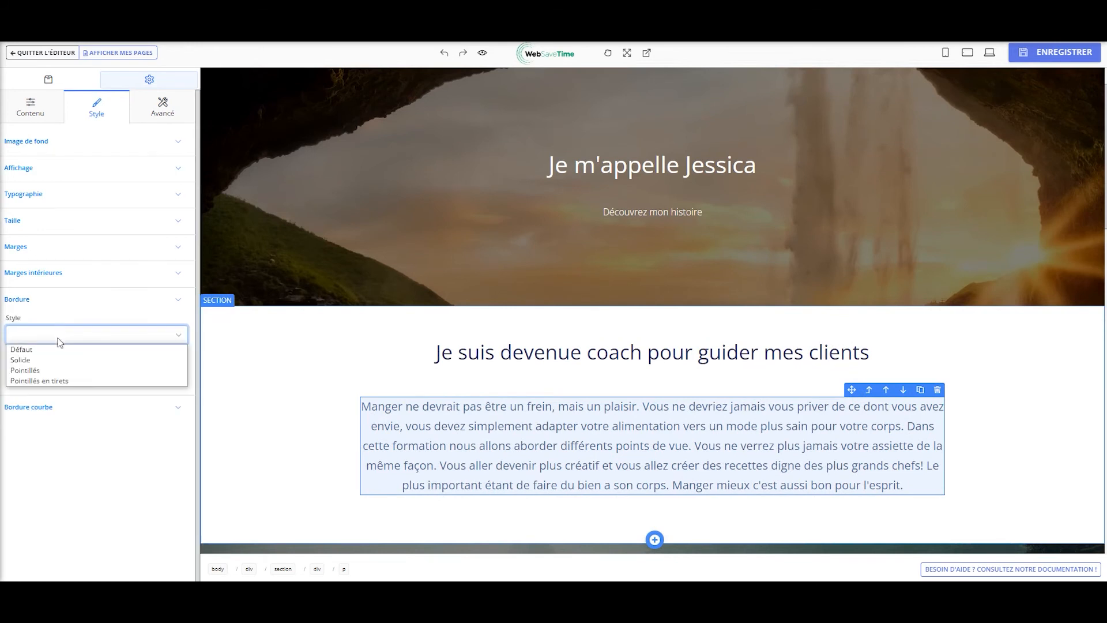
left_click(61, 381)
left_click(52, 373)
left_click(52, 373)
left_click(52, 373)
left_click(52, 373)
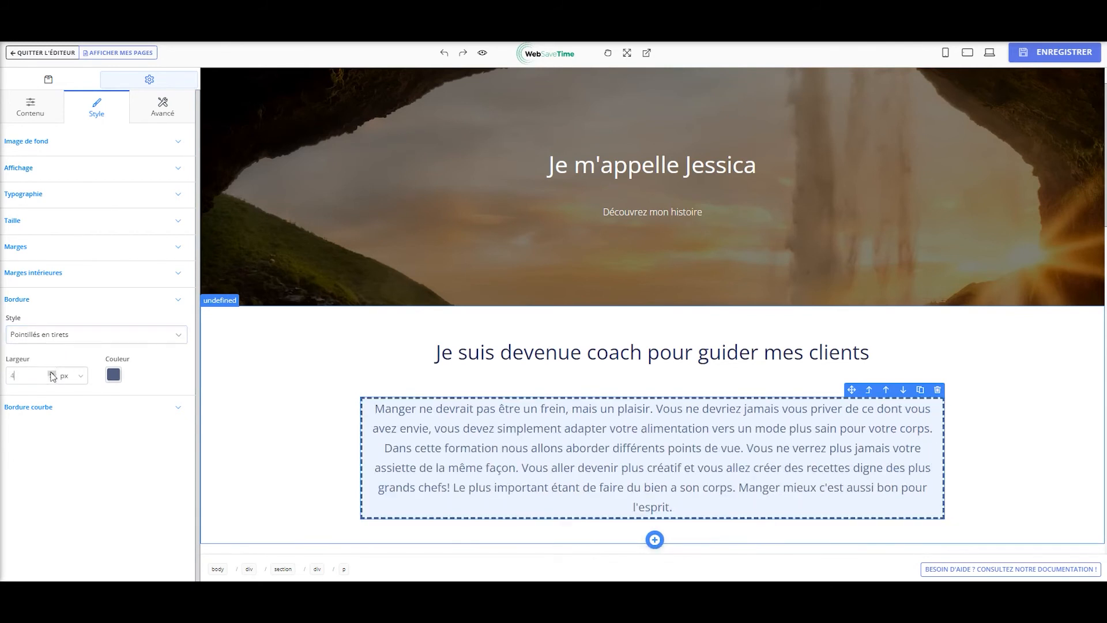
left_click(52, 373)
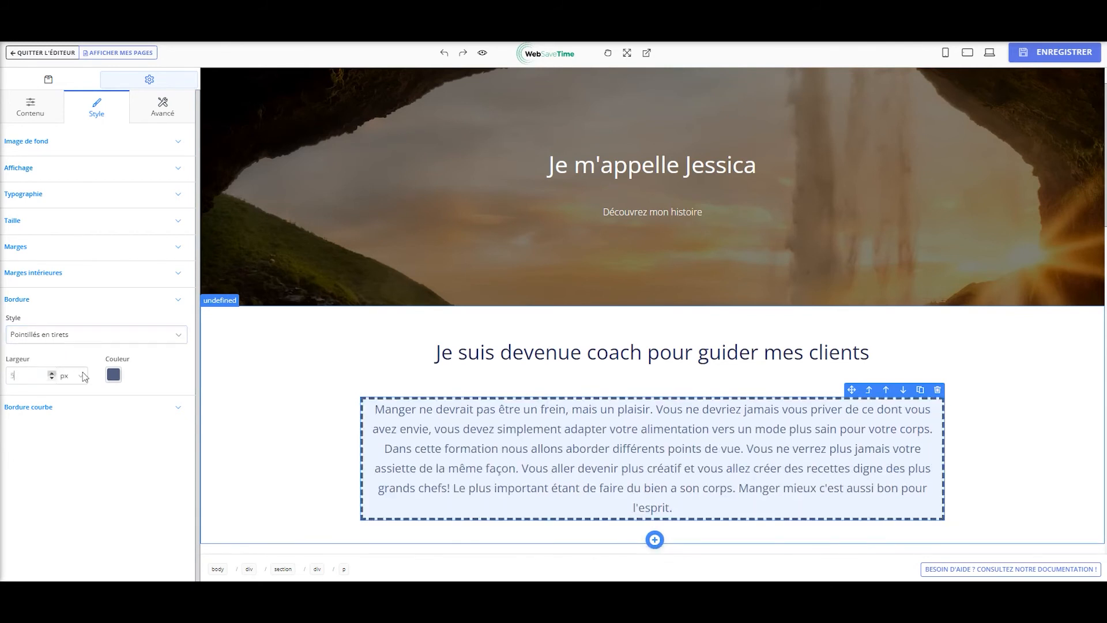
Change the colour of the paragraph's dashed border to bright blue
left_click(113, 375)
left_click_drag(208, 409, 237, 385)
left_click(153, 374)
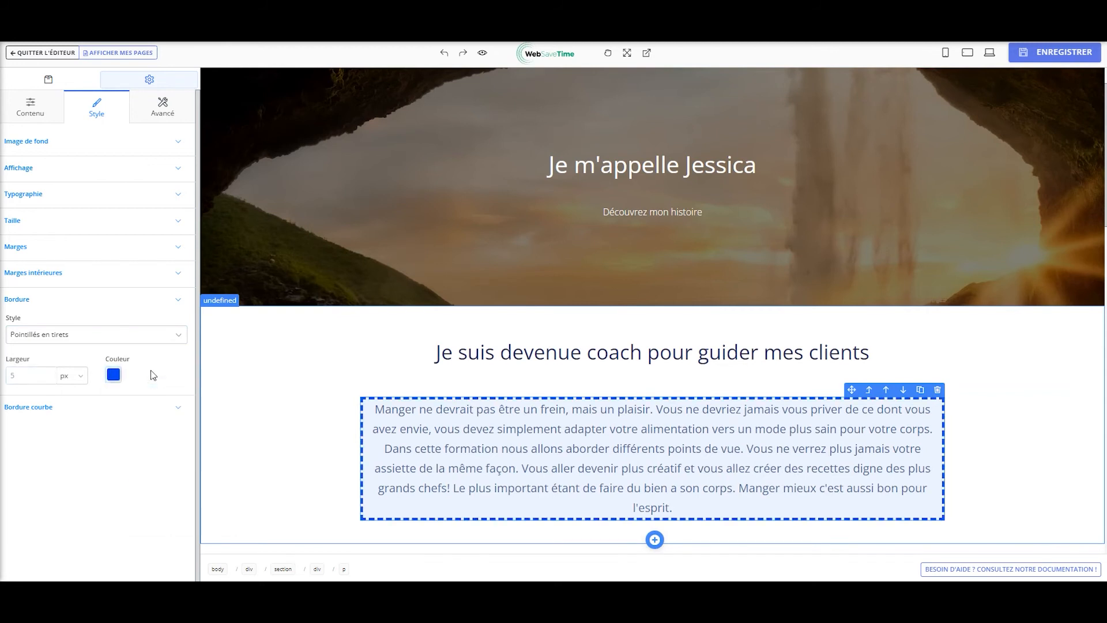
left_click(502, 360)
left_click(487, 413)
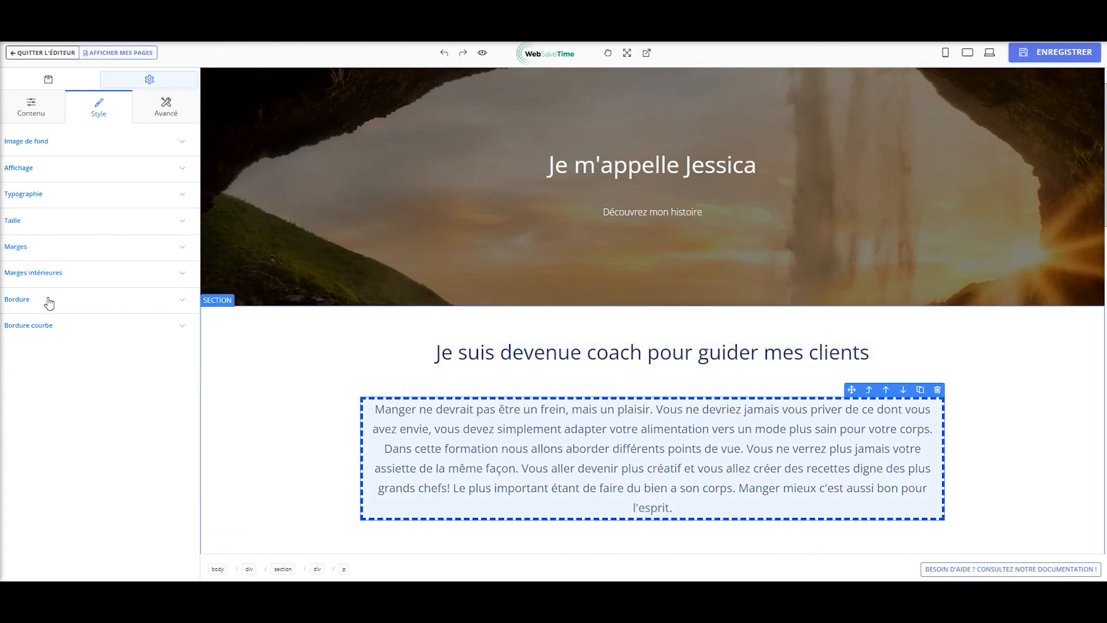
Round the paragraph border's top-left corner (Haut Gauche) to 35 px
left_click(55, 325)
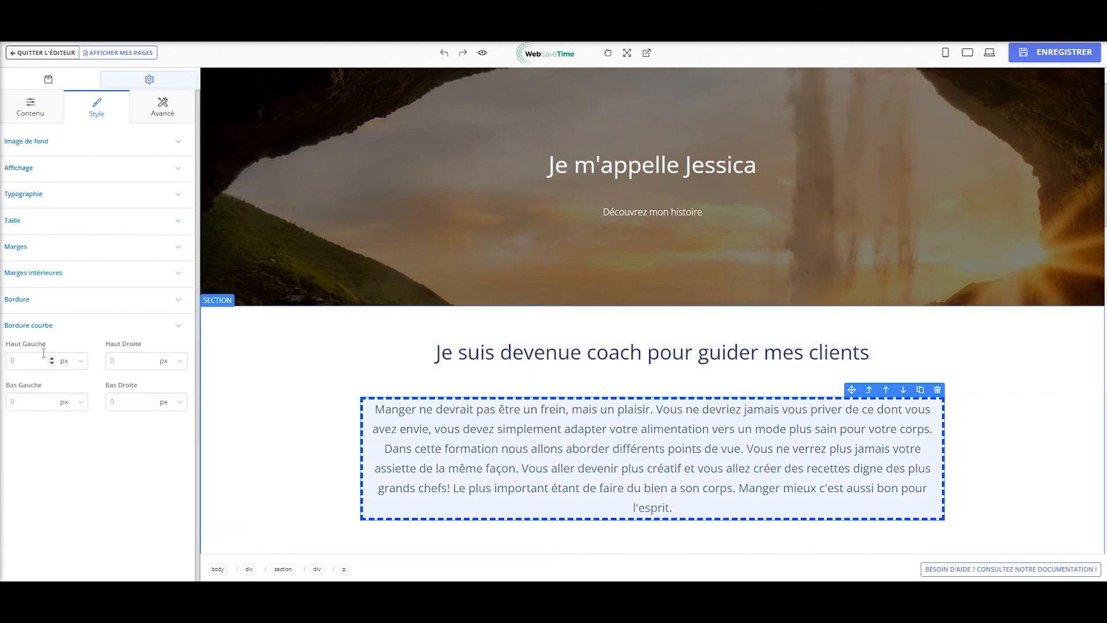
left_click(51, 361)
type("14")
left_click(51, 358)
left_click(51, 358)
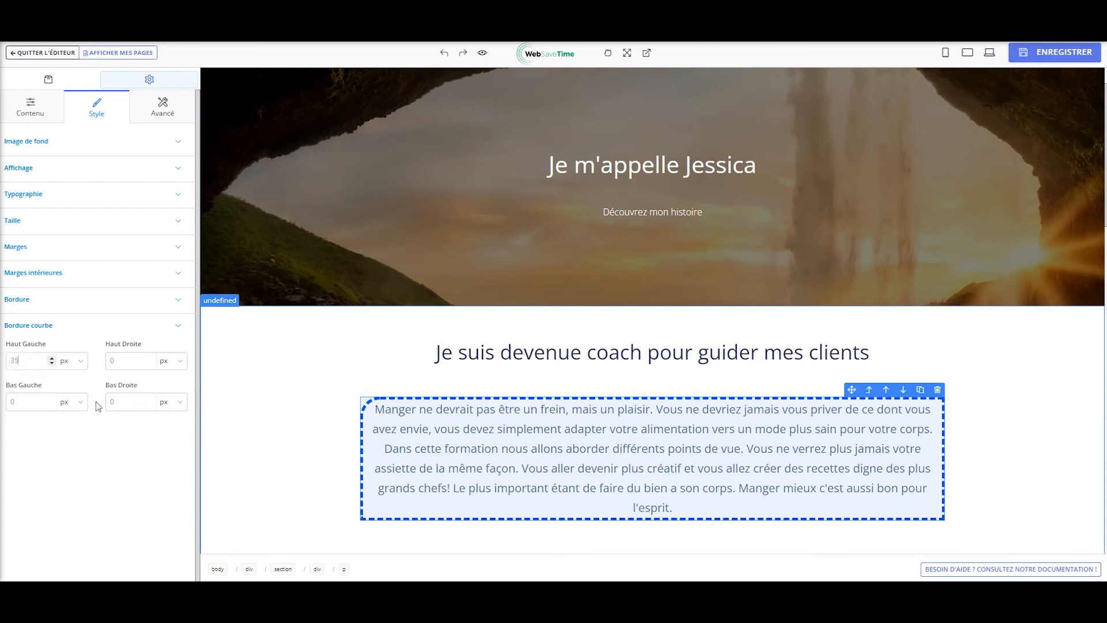
Round the paragraph border's bottom-right corner (Bas Droite) to 43 px
left_click(150, 402)
type("13")
left_click(150, 399)
left_click(151, 399)
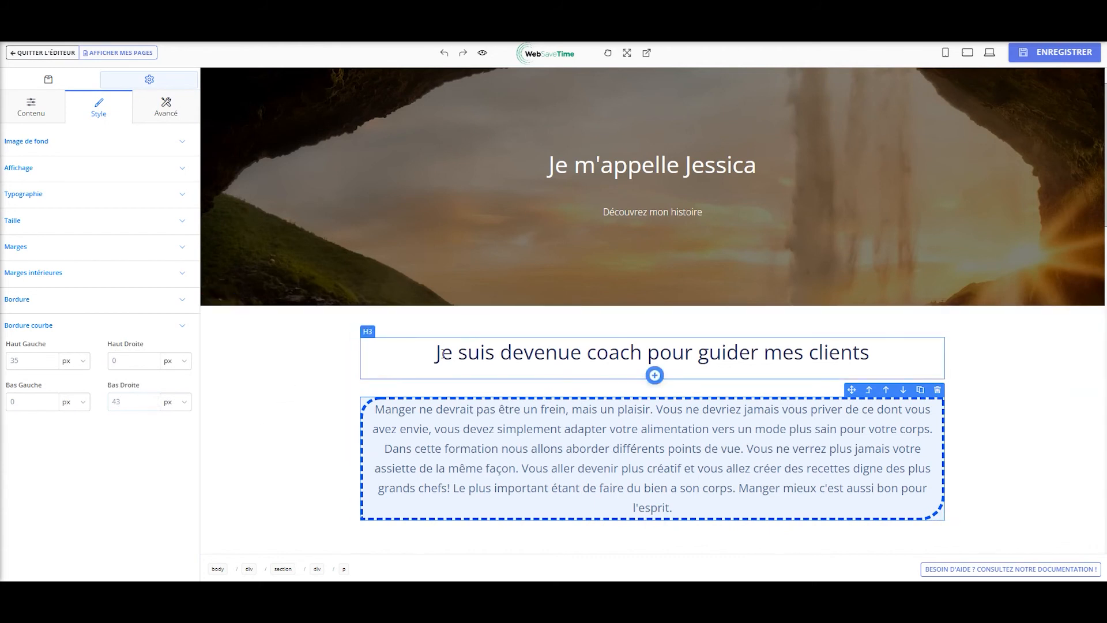
left_click(382, 370)
left_click(465, 424)
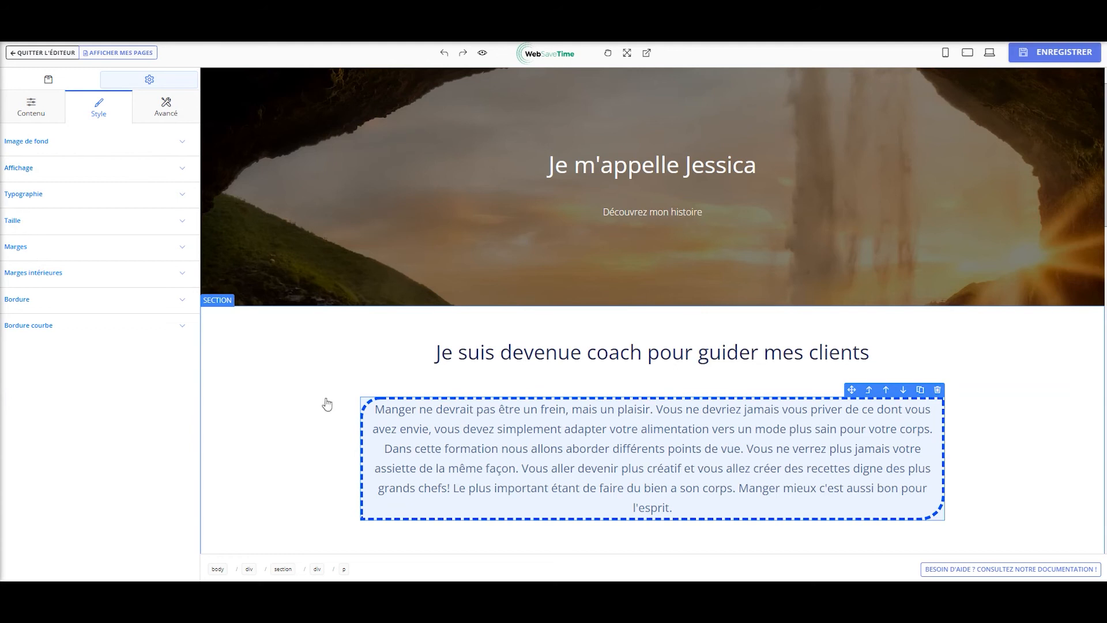
left_click(27, 170)
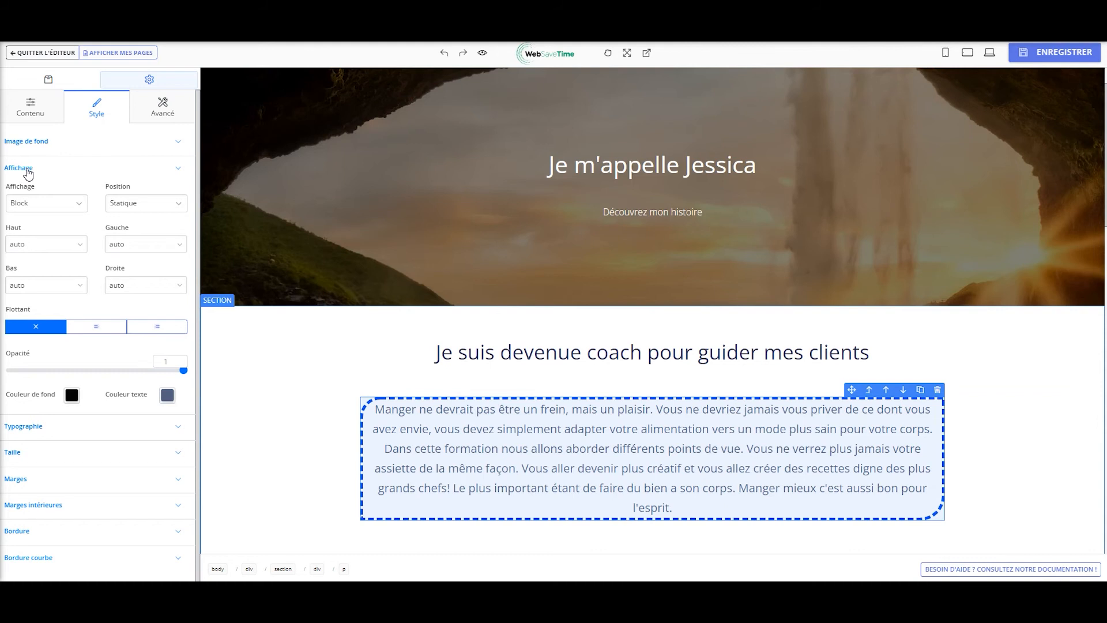
left_click(27, 170)
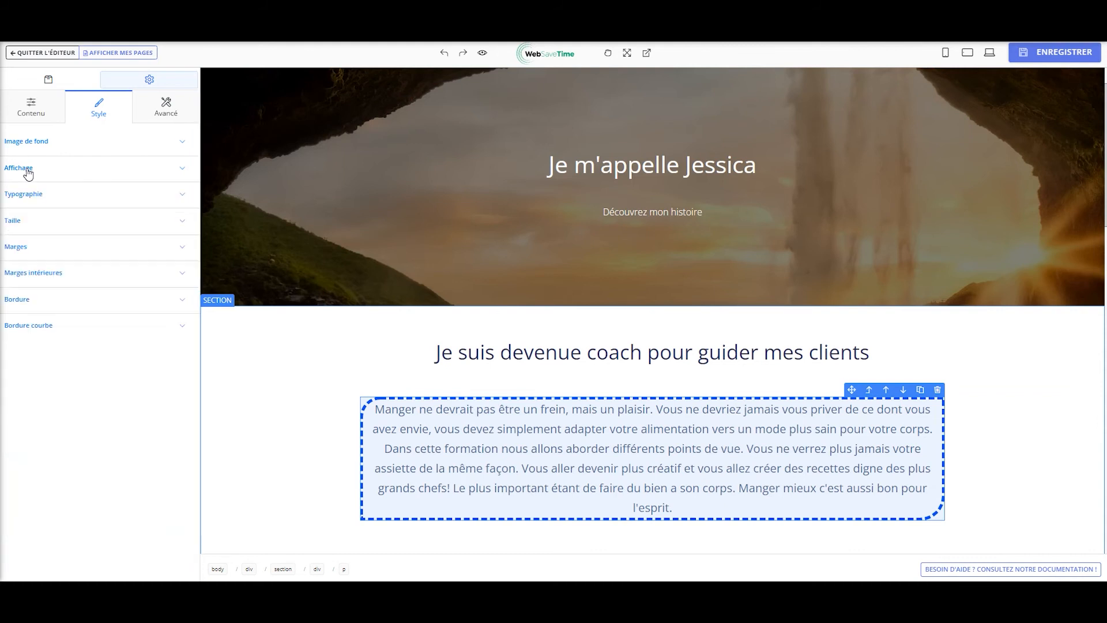
Set the font of the whole bordered paragraph to the Google font Habibi
left_click(36, 197)
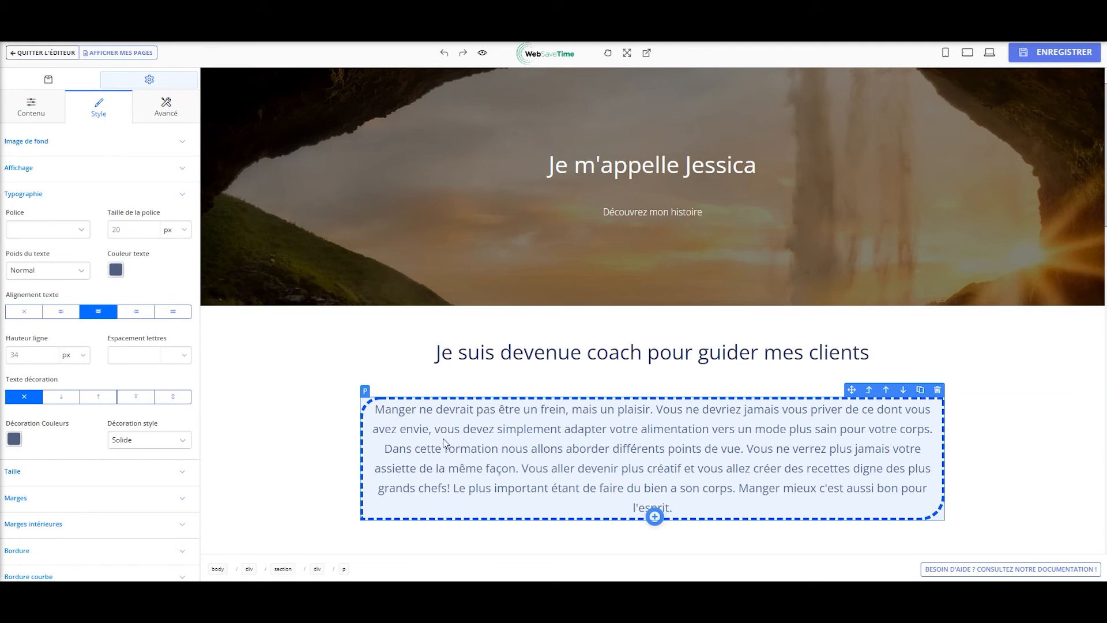
triple_click(444, 443)
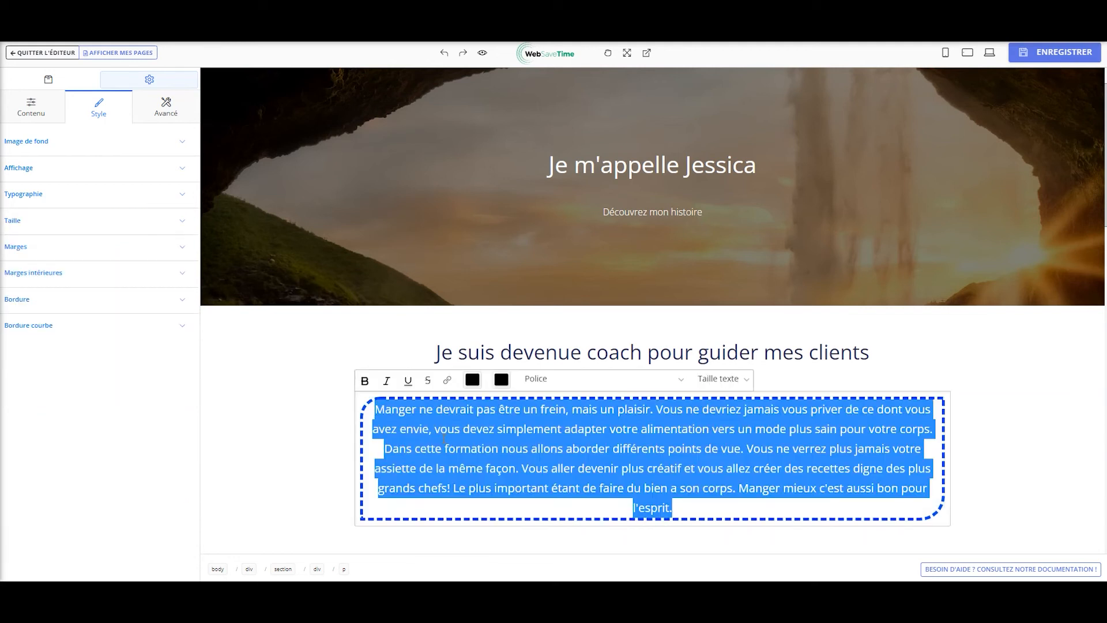
left_click(46, 194)
left_click(69, 232)
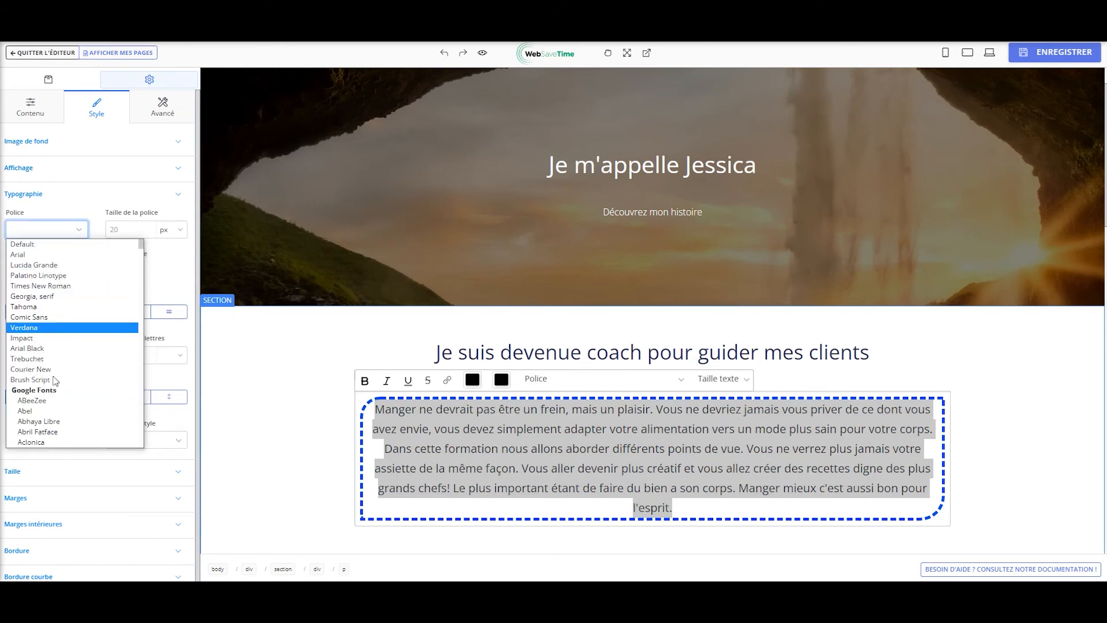
scroll(56, 397, "down", 10)
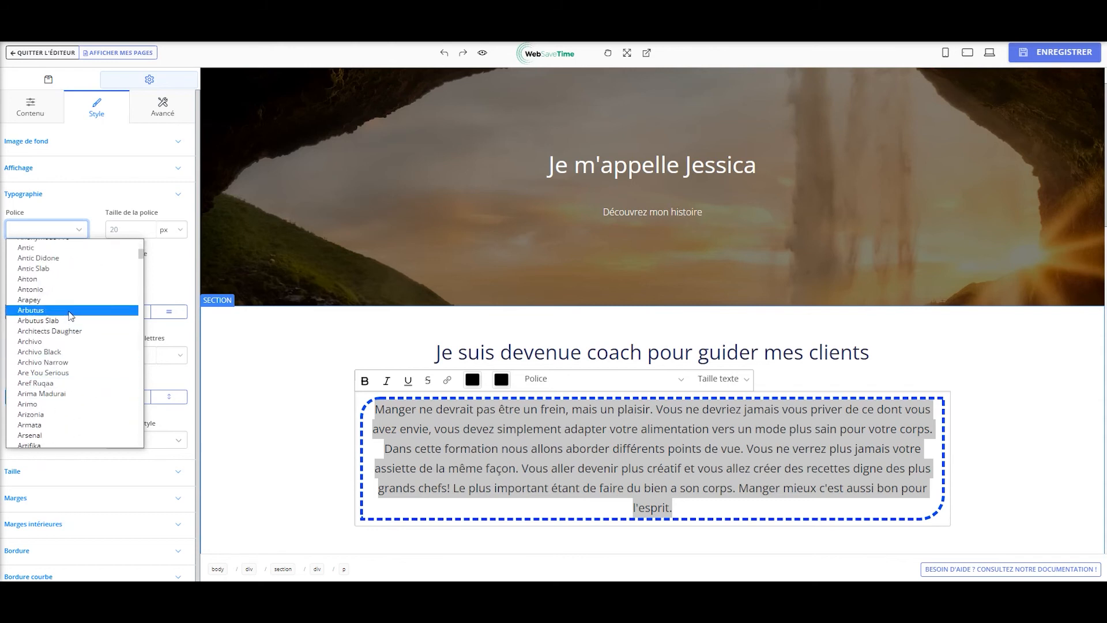
scroll(69, 315, "down", 20)
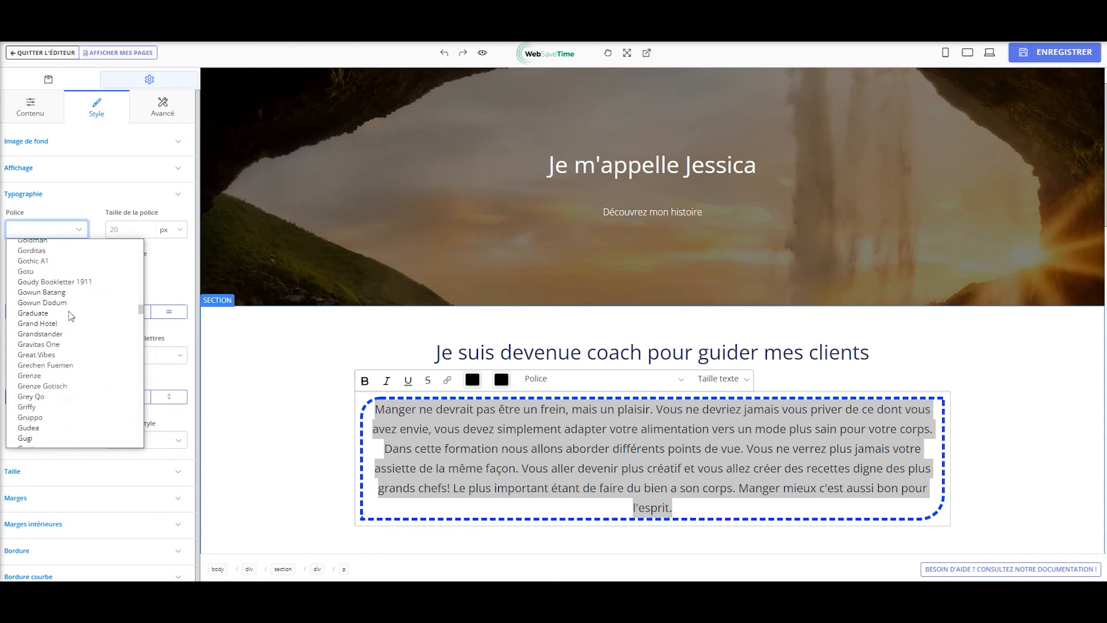
scroll(66, 327, "down", 3)
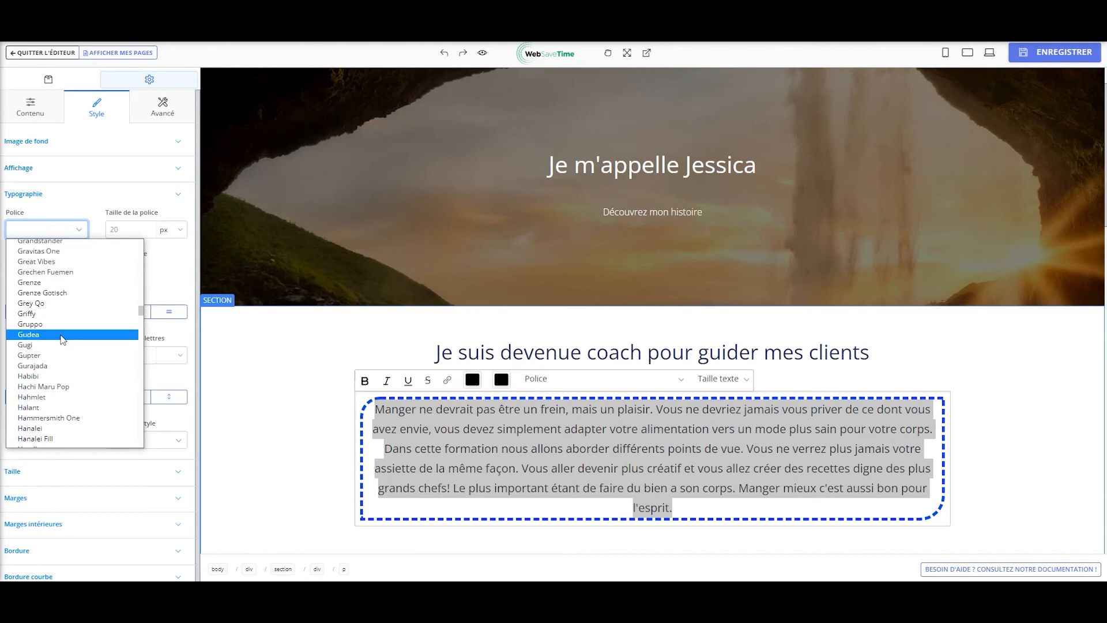
left_click(77, 377)
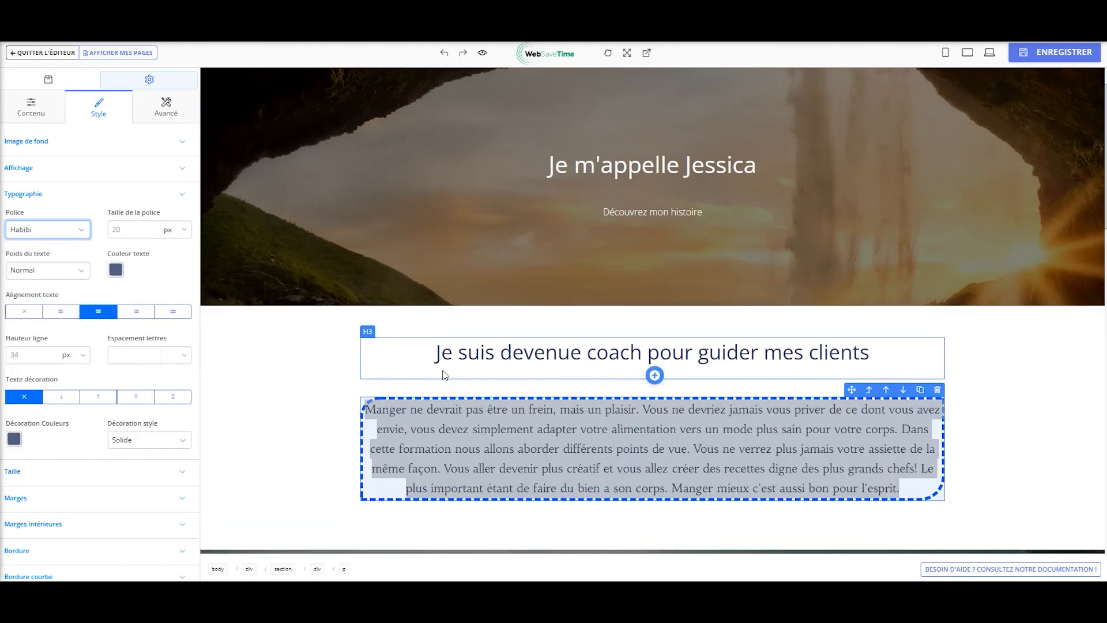
left_click(486, 363)
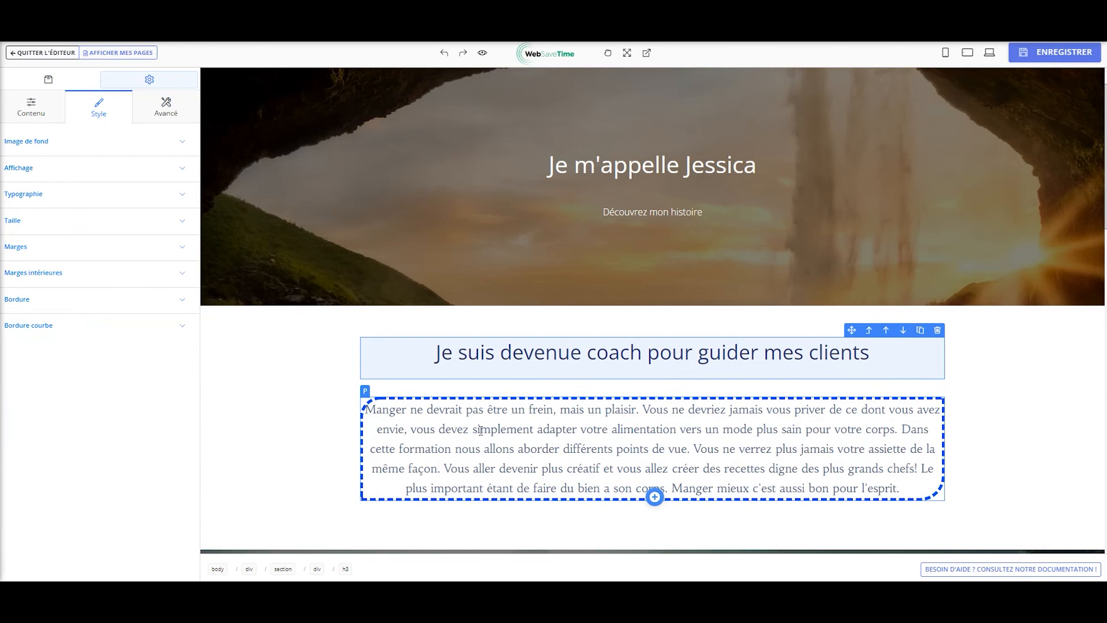
Increase the font size of the whole bordered paragraph to 22 px
left_click(480, 430)
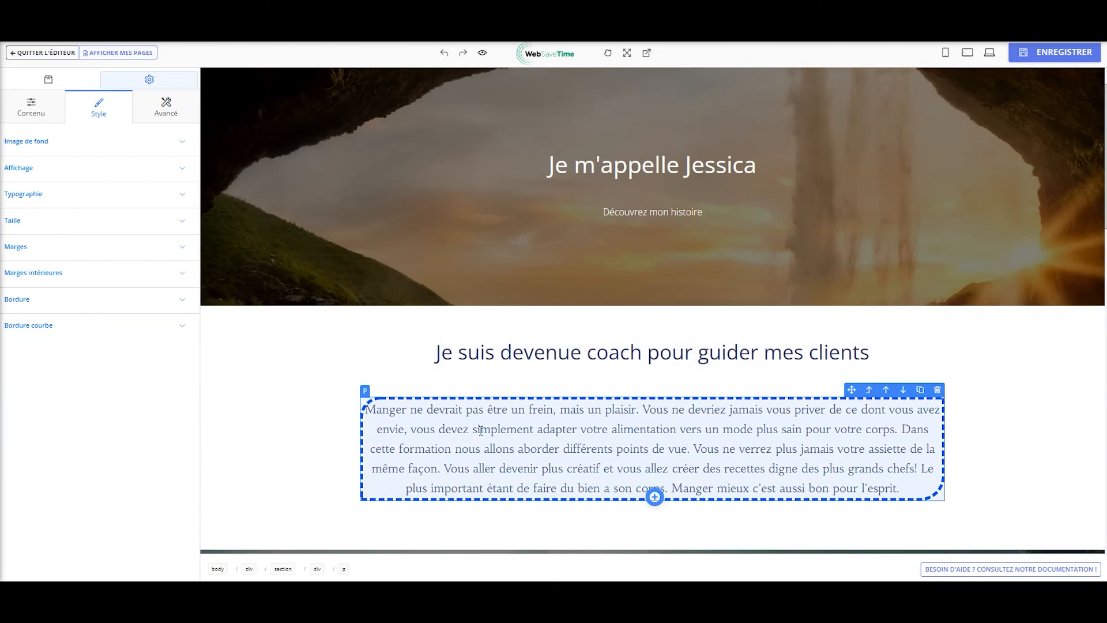
left_click(435, 423)
key("ctrl+a")
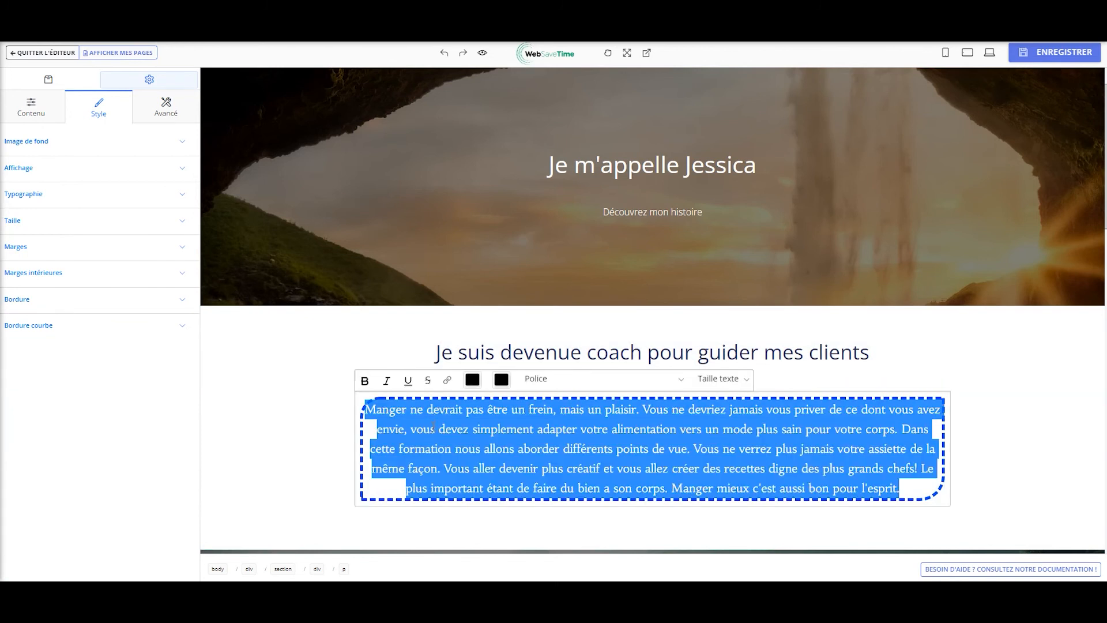
left_click(56, 206)
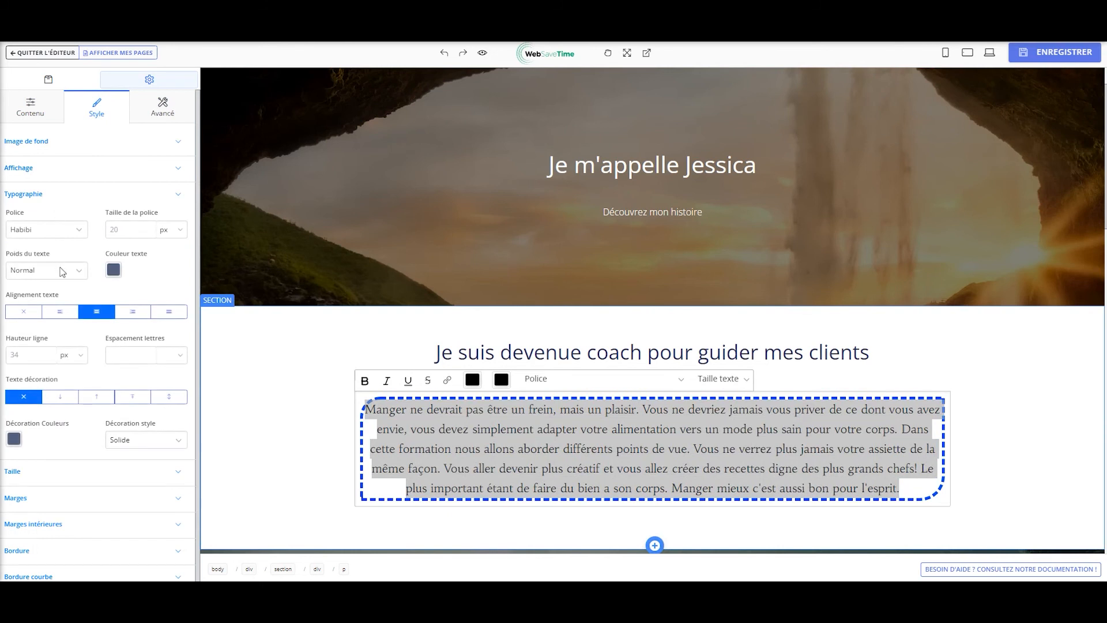
left_click(151, 228)
left_click(151, 227)
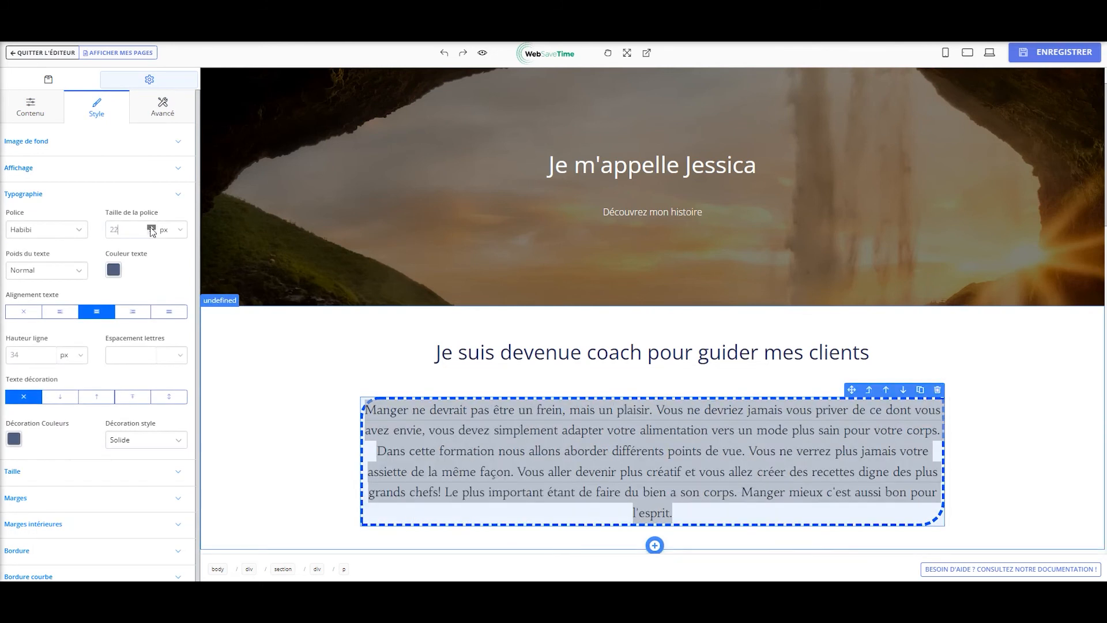
Reduce the bordered paragraph's font size to 20 px and set its text colour to blue (RGB 13, 75, 231)
left_click(151, 232)
left_click(151, 232)
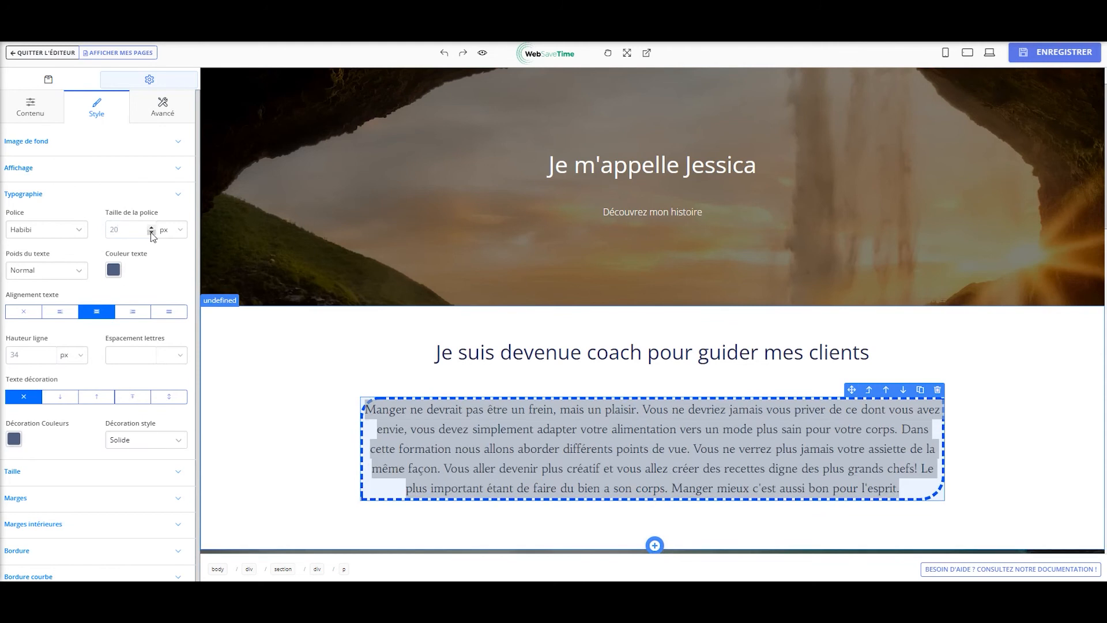
left_click(114, 269)
left_click_drag(211, 293, 229, 287)
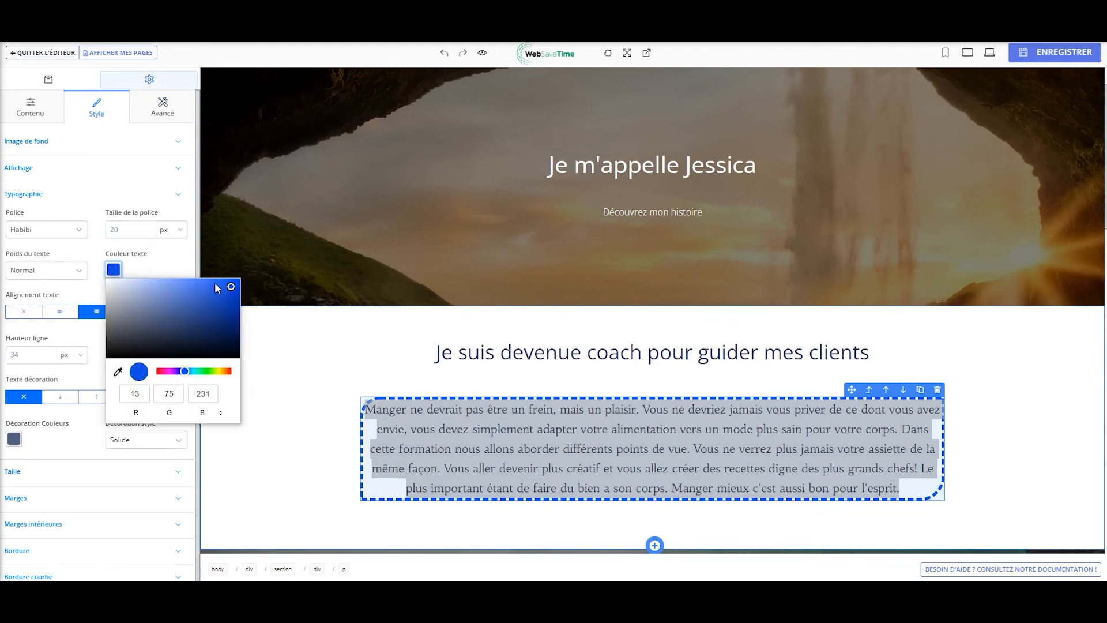
left_click(156, 270)
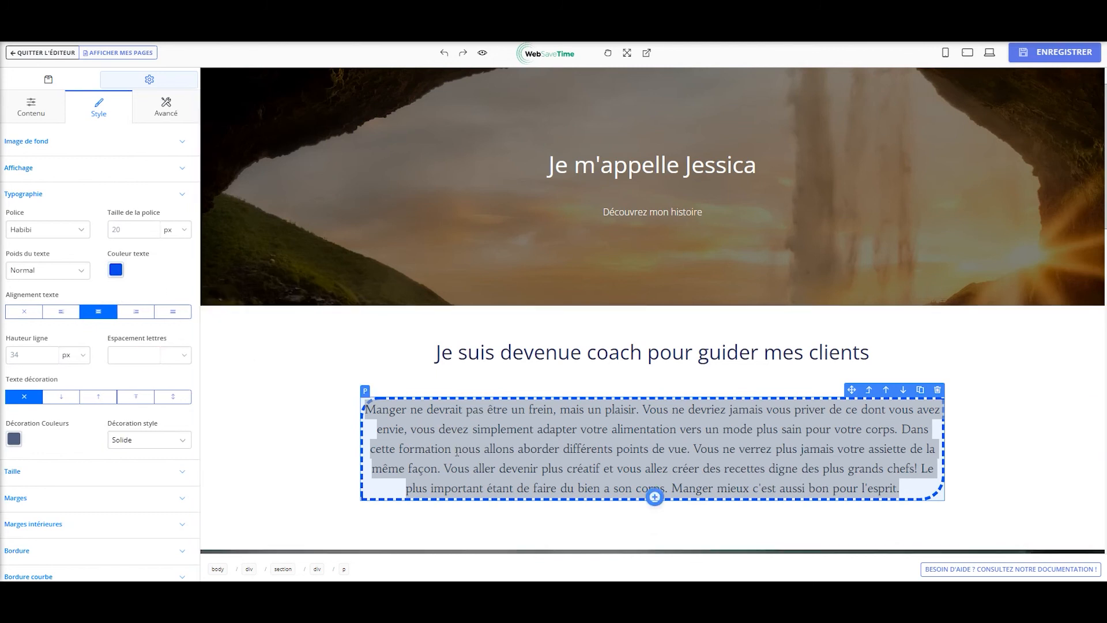
left_click(421, 406)
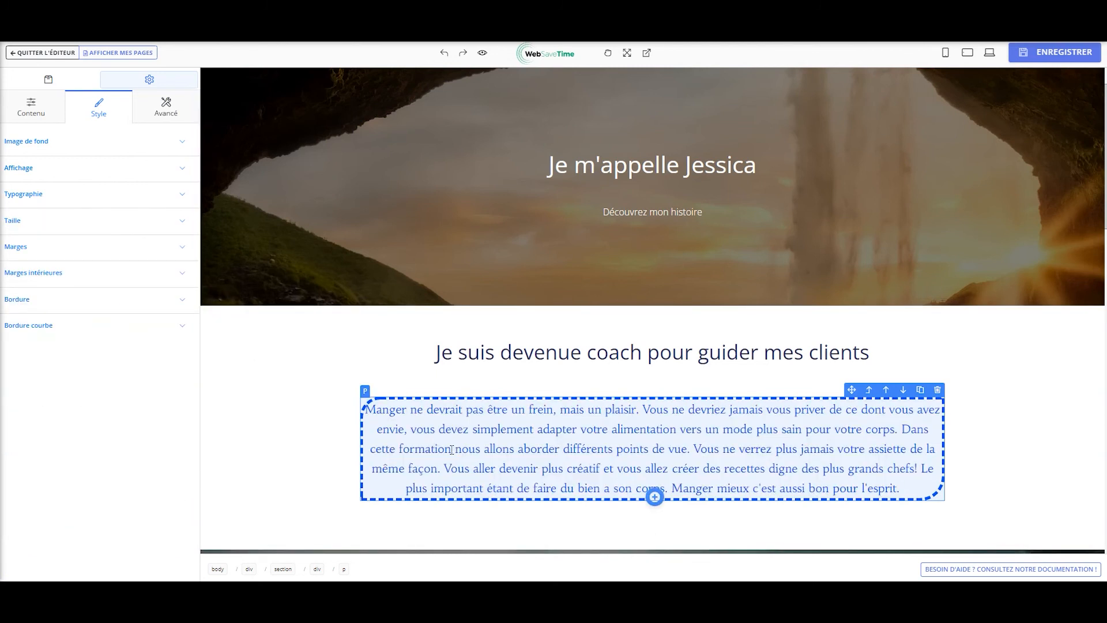
Examine the text decoration colour and style options in the bordered paragraph's typography settings
triple_click(423, 428)
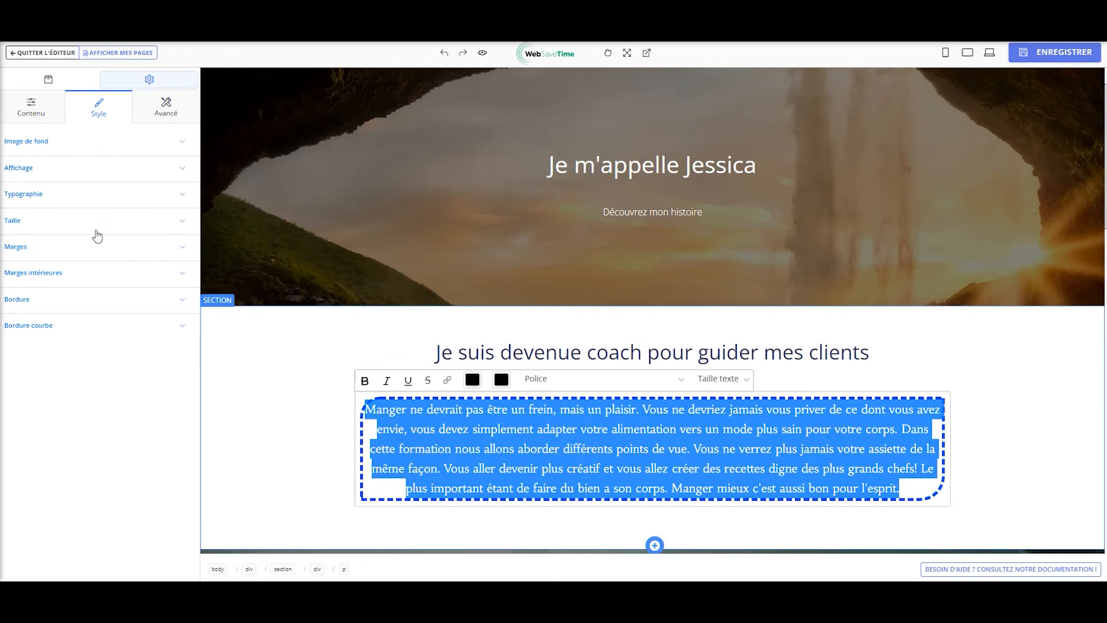
left_click(76, 199)
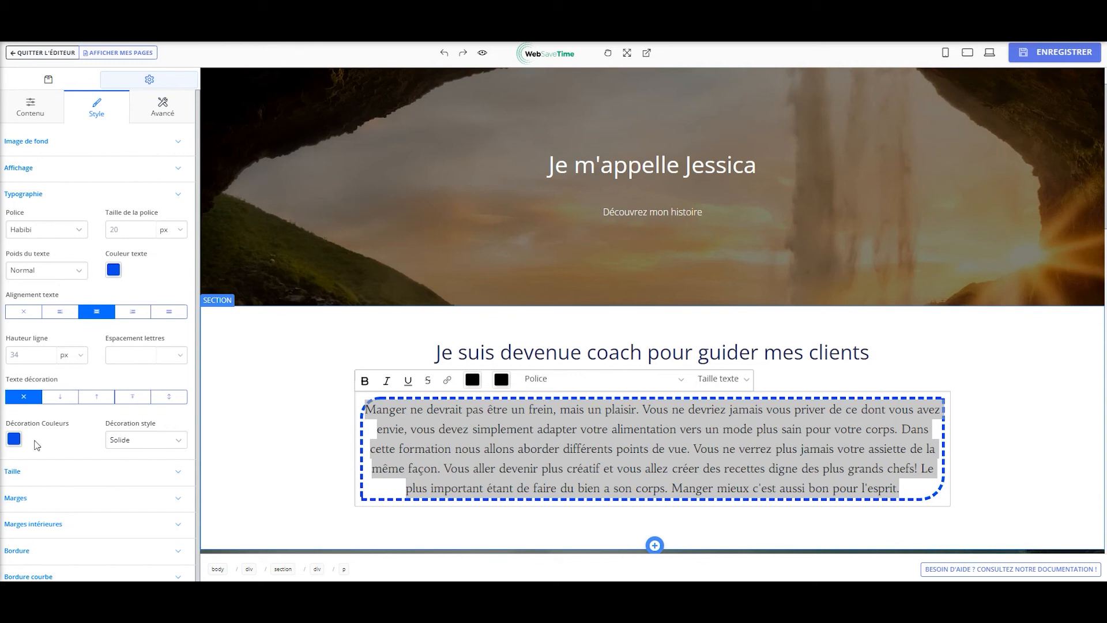
left_click(181, 442)
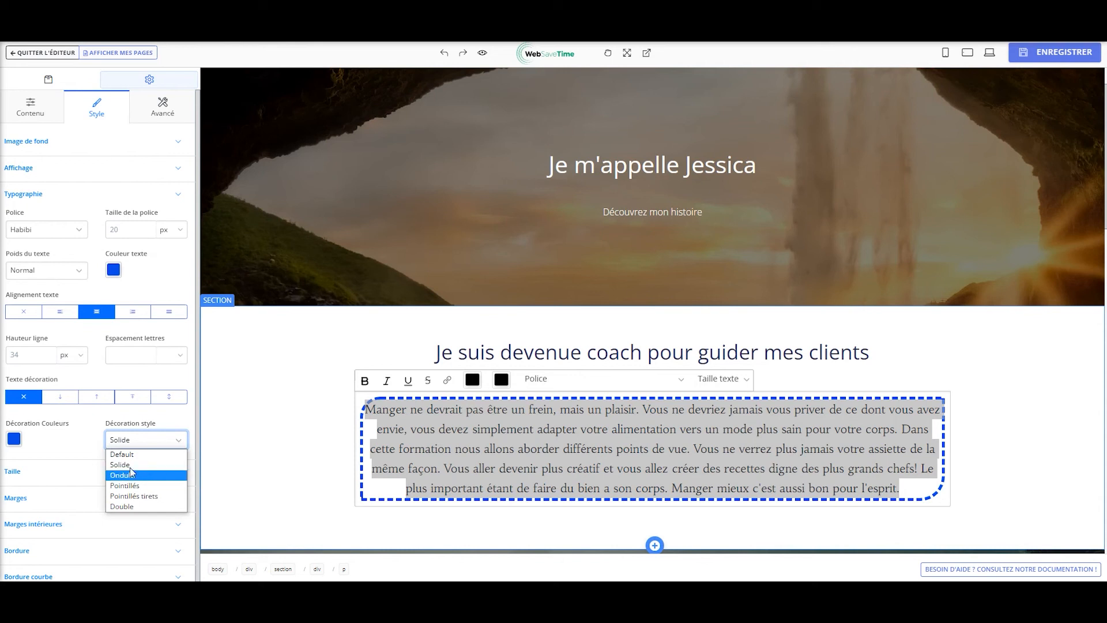
left_click(48, 446)
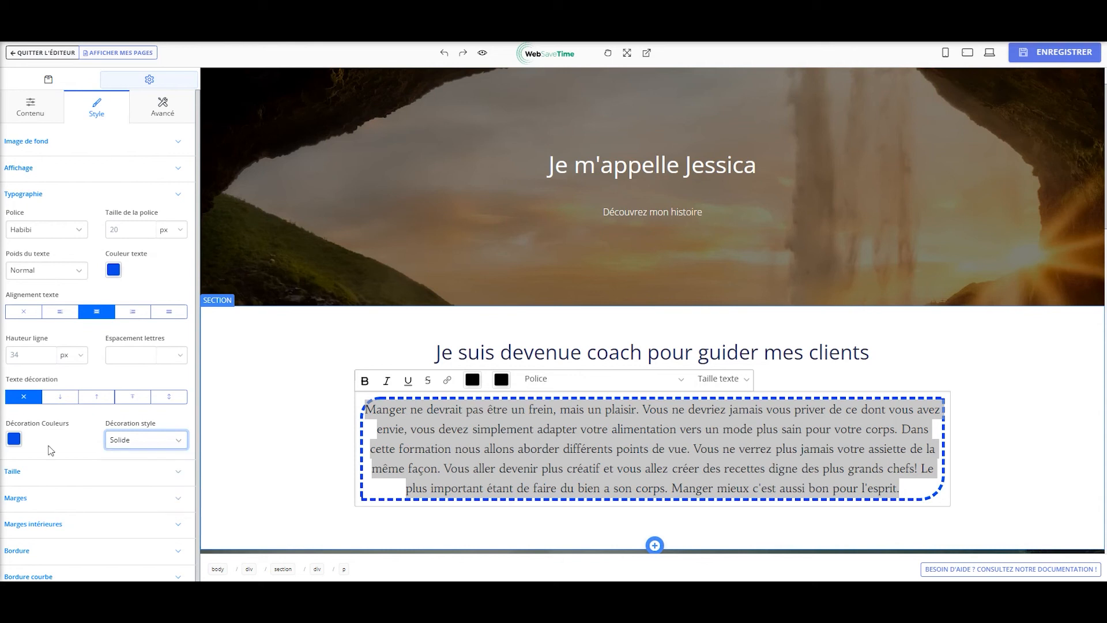
left_click(179, 196)
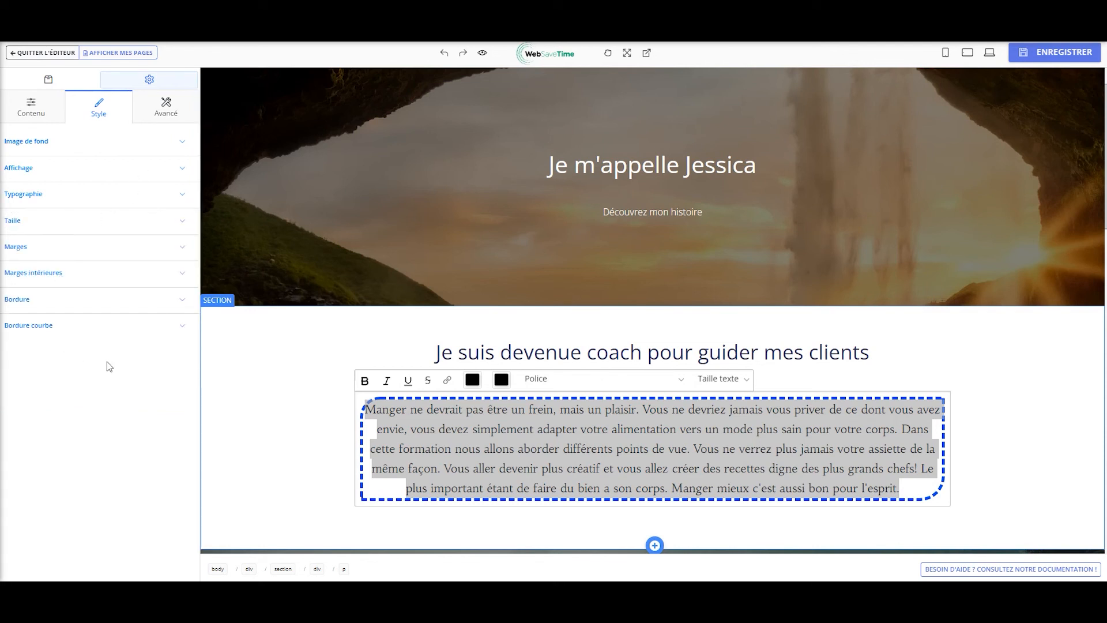
Give the heading "Je suis devenue coach pour guider mes clients" a Fondu scroll animation with duration 2300 and start delay 1000, and play it
left_click(557, 344)
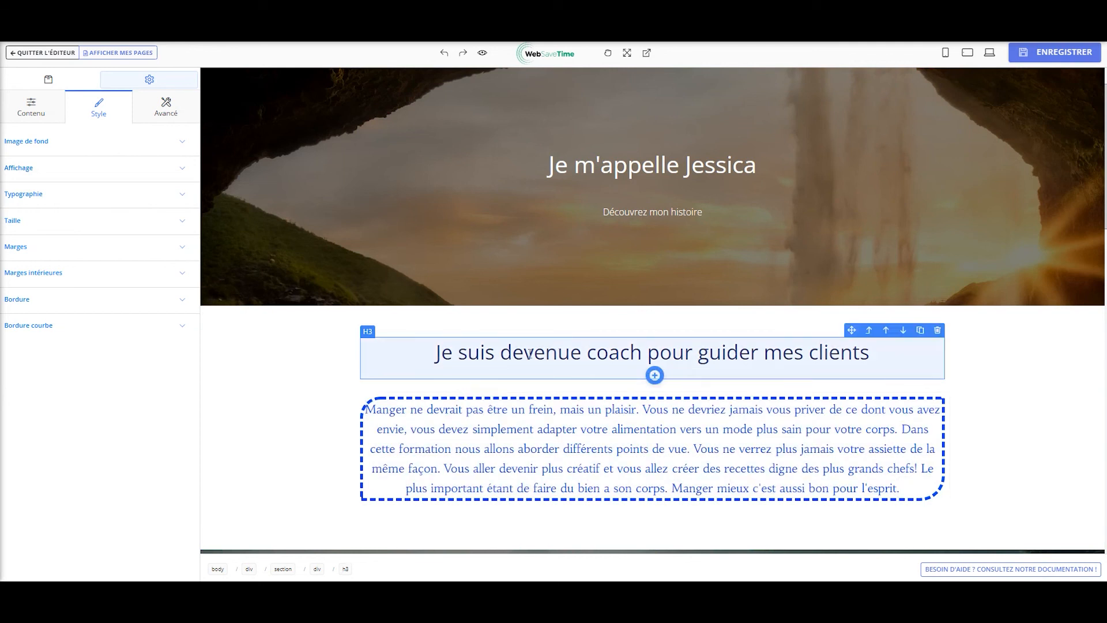
left_click(166, 111)
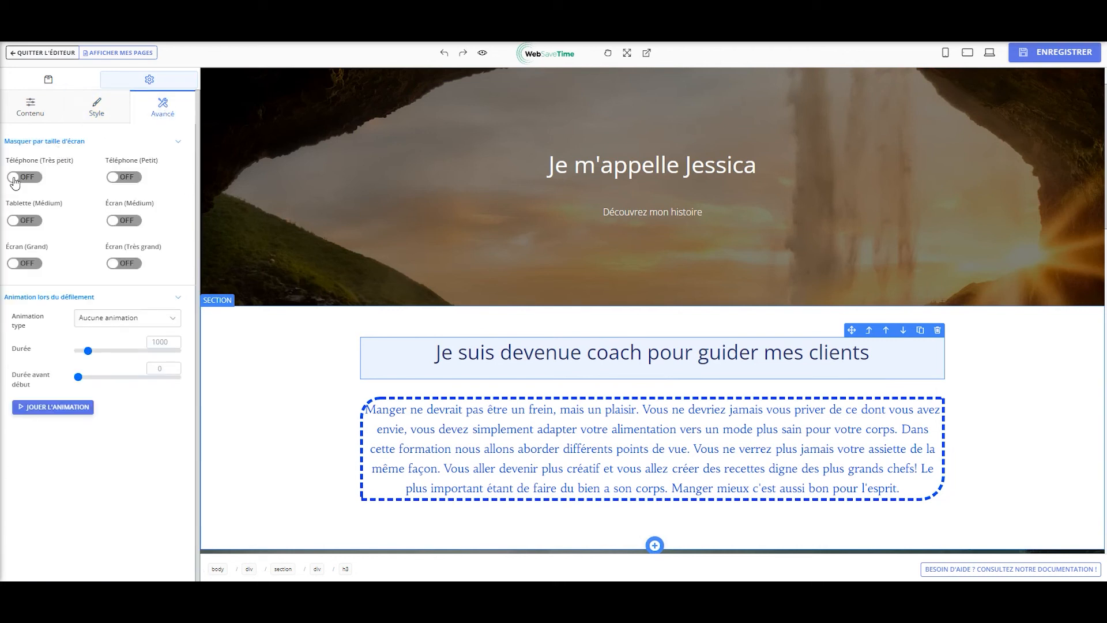
scroll(321, 407, "up", 2)
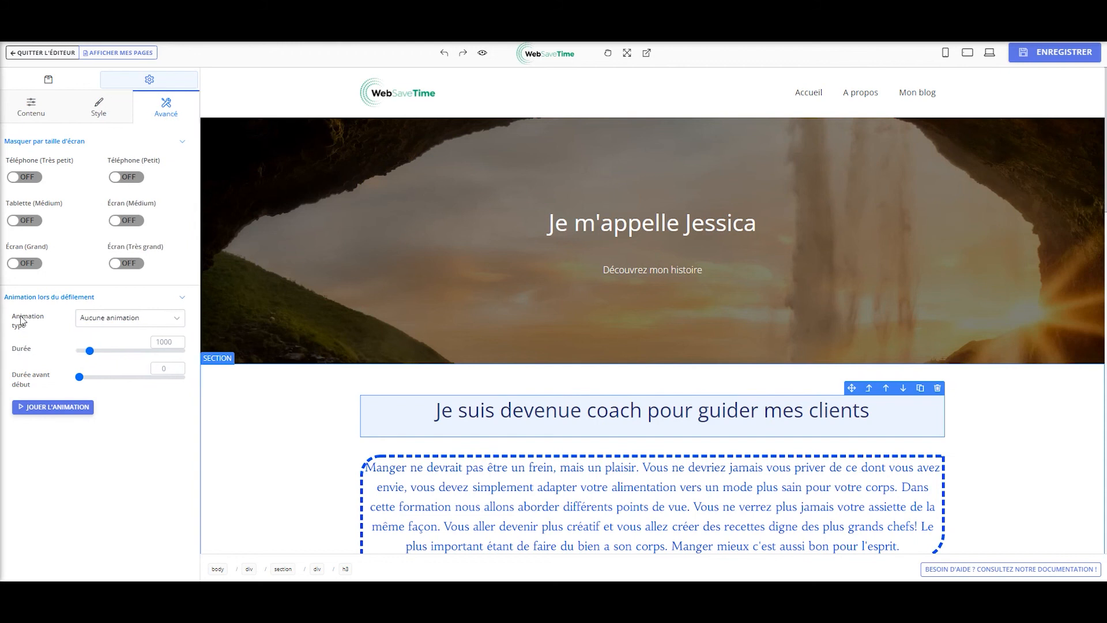
left_click(114, 319)
left_click(111, 354)
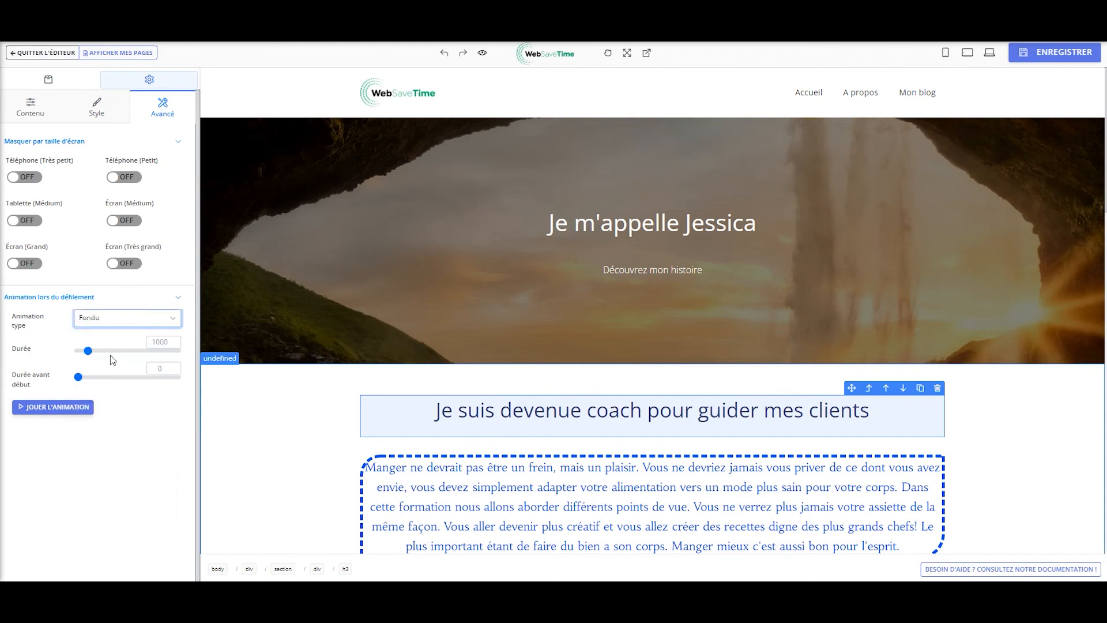
left_click(101, 350)
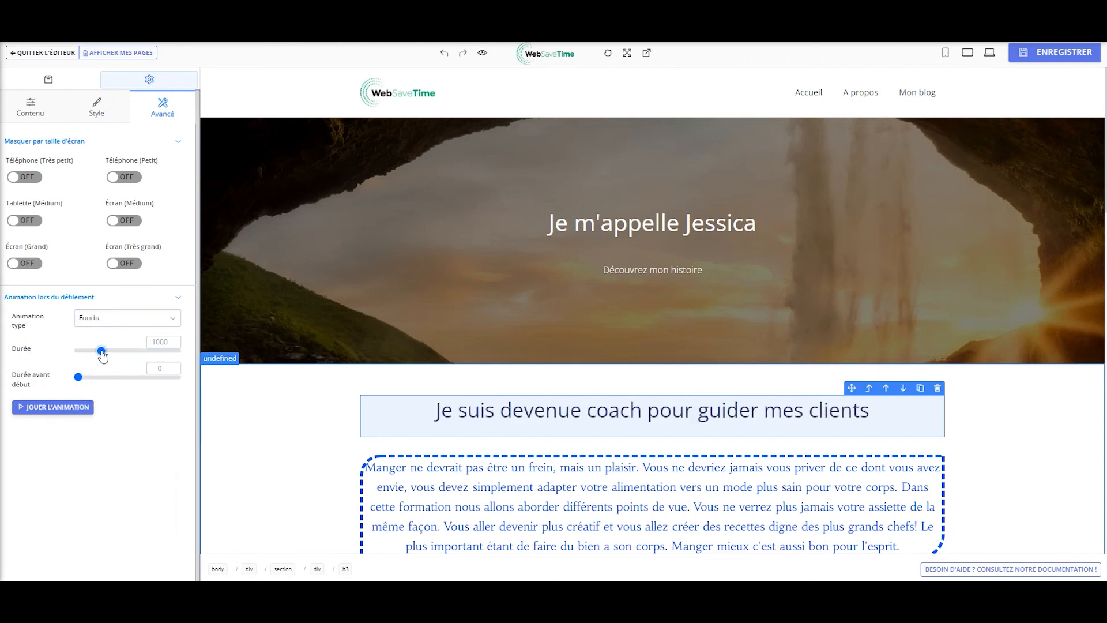
left_click(88, 377)
left_click(65, 407)
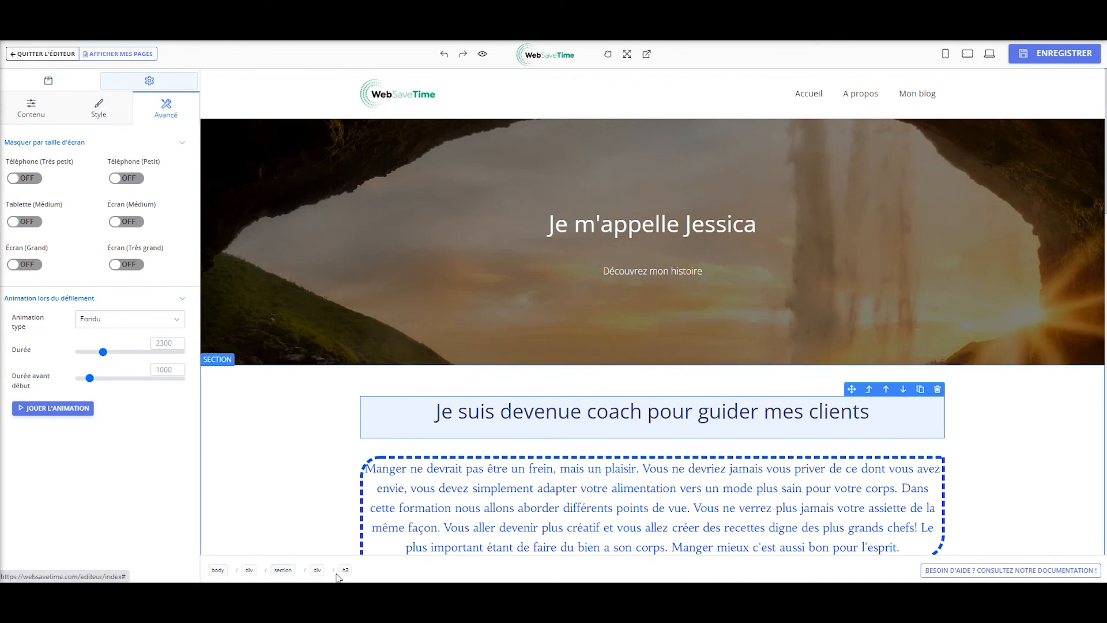
Examine the element hierarchy from the banner's main title up through its parent containers to the page body, and reselect the coach heading
scroll(520, 250, "down", 5)
scroll(520, 251, "up", 5)
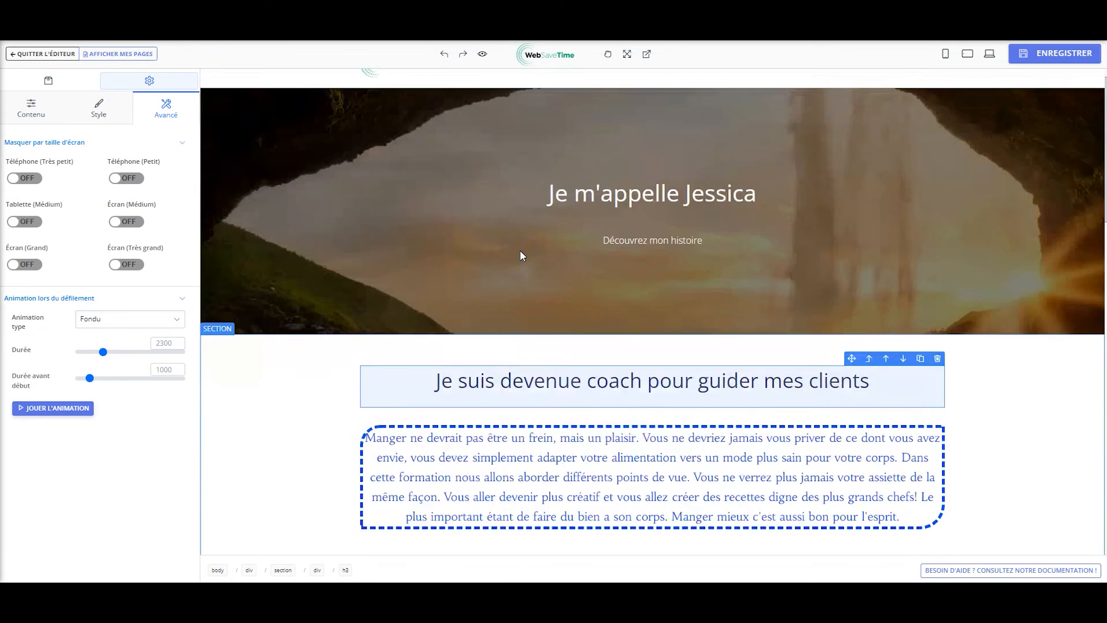
left_click(584, 225)
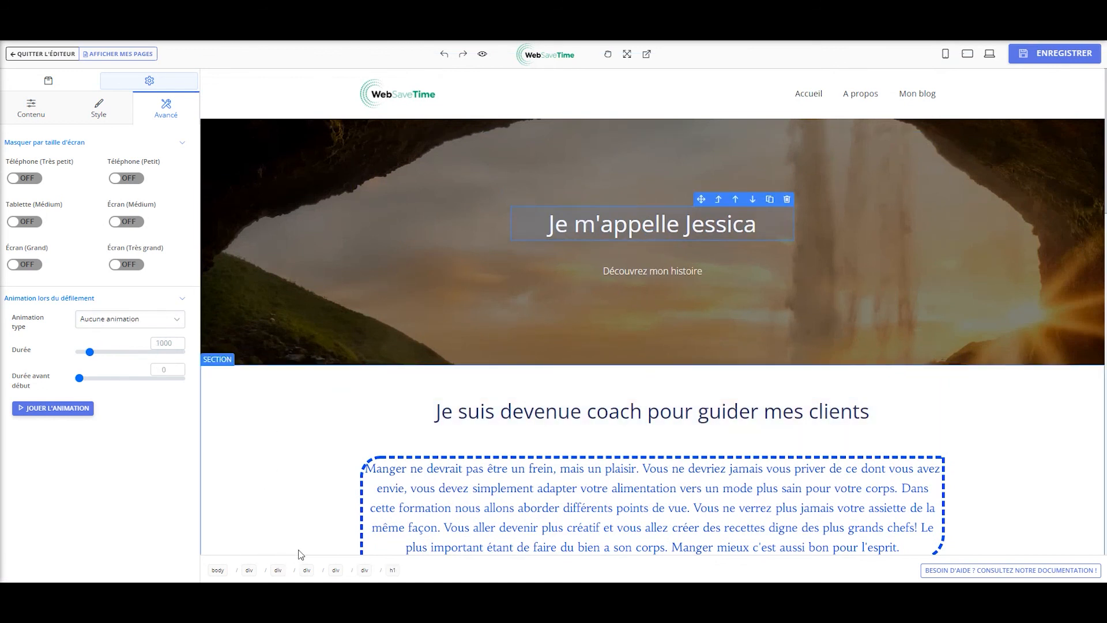
left_click(393, 570)
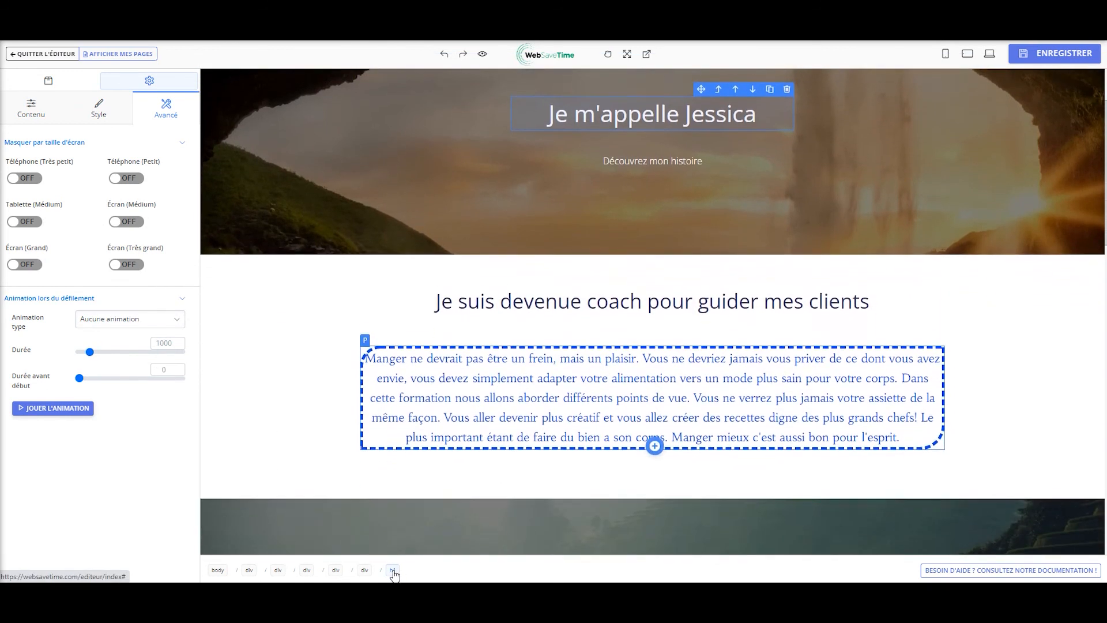
left_click(336, 571)
left_click(339, 573)
scroll(318, 494, "up", 3)
left_click(334, 570)
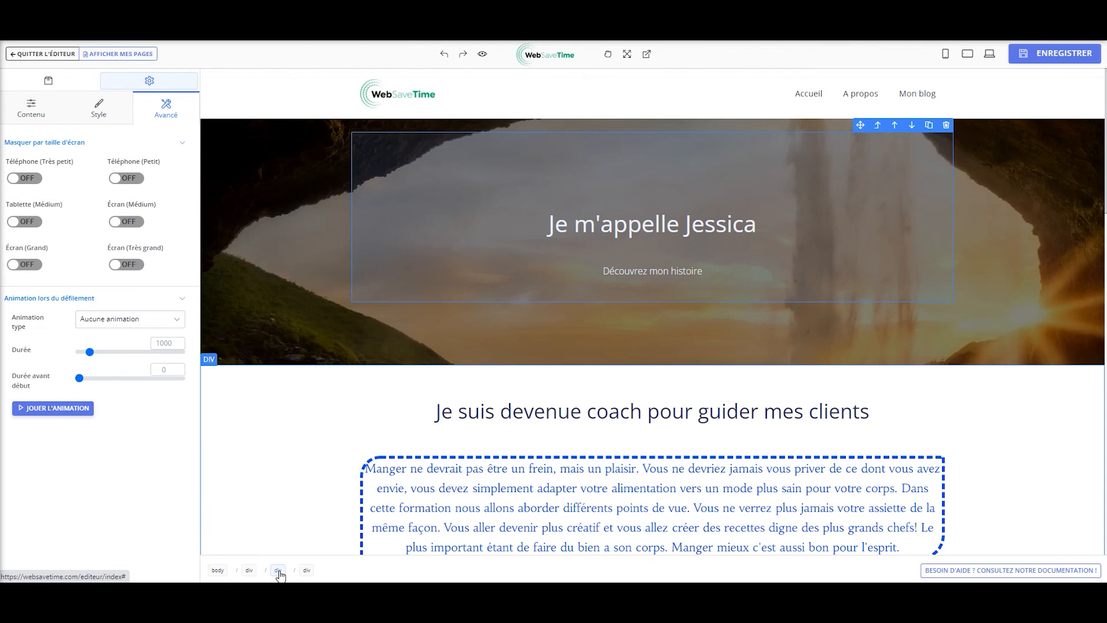
left_click(279, 571)
left_click(251, 570)
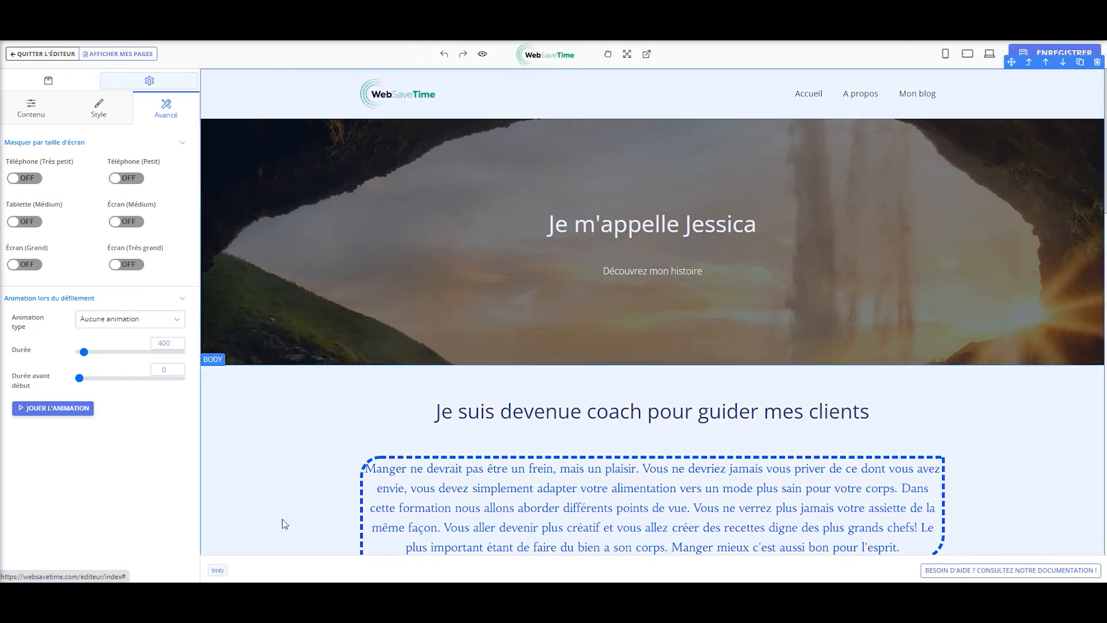
left_click(526, 409)
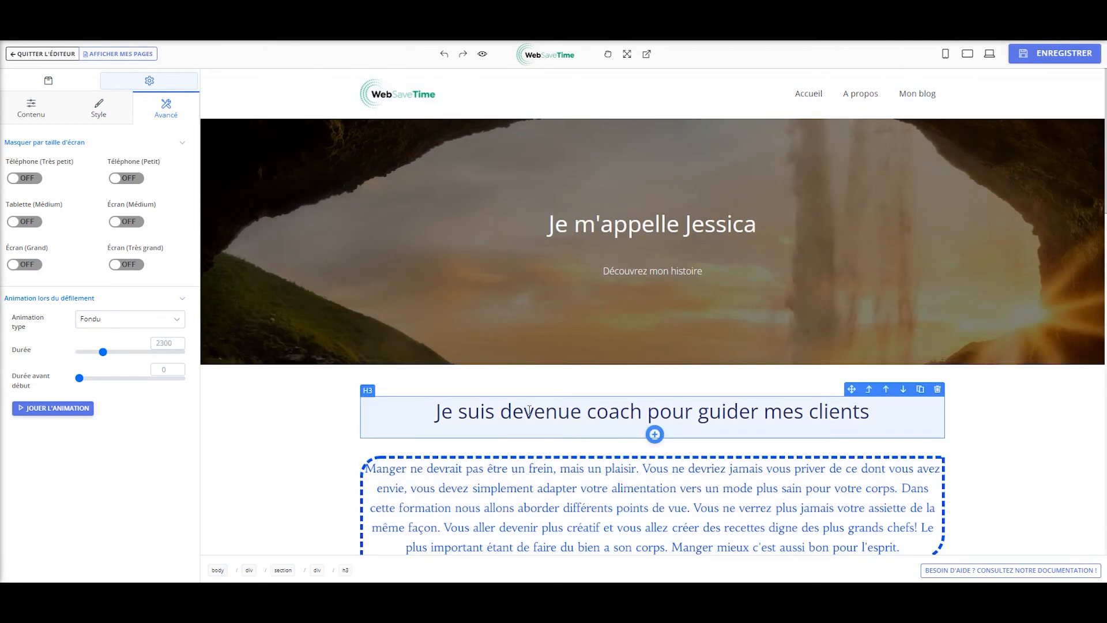